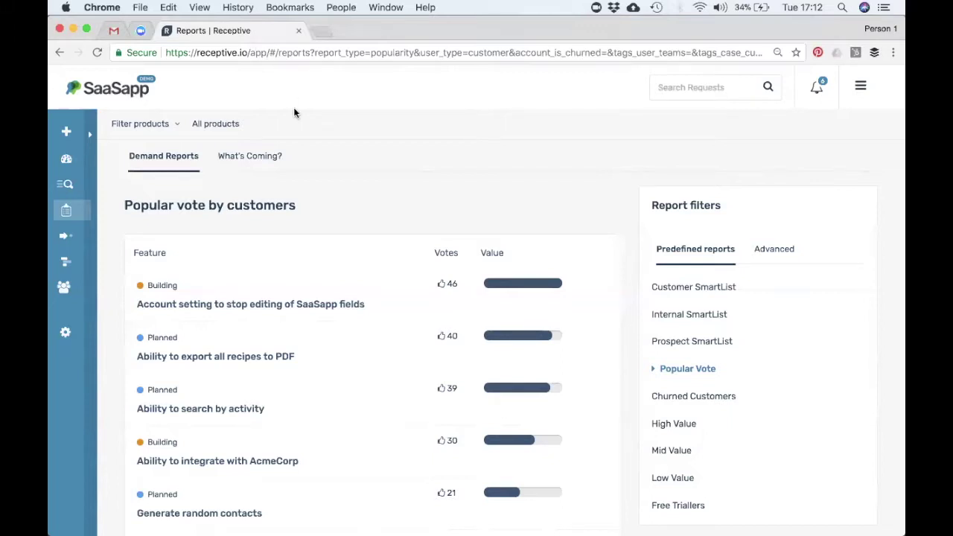
Step: Show the predefined Churned Customers demand report and open the advanced report filters
scroll(459, 201, "down", 1)
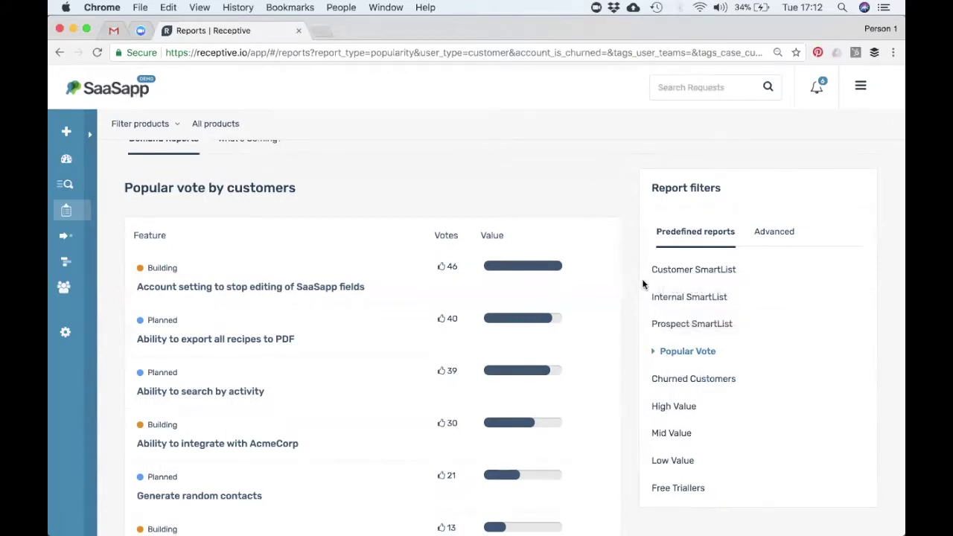
scroll(626, 284, "down", 1)
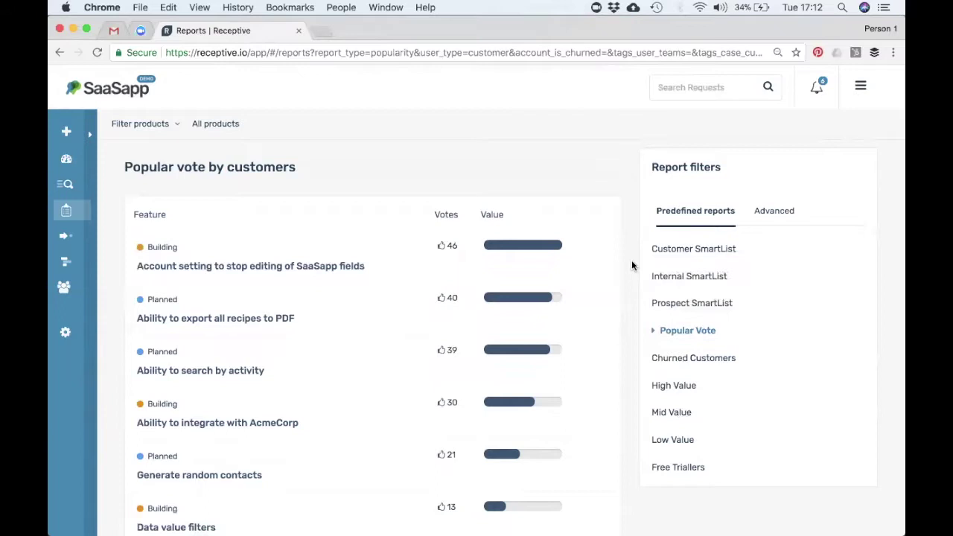
left_click(656, 361)
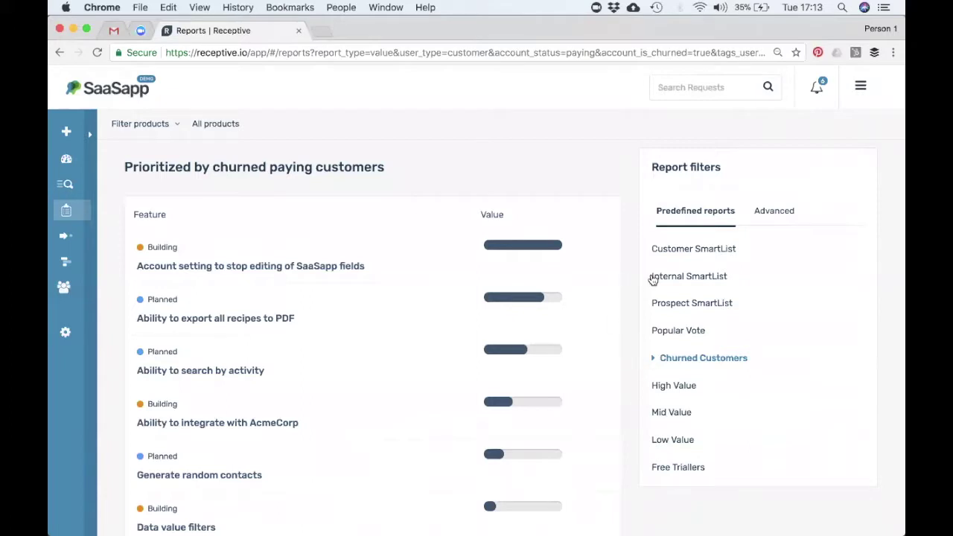
mouse_move(653, 280)
left_click(775, 216)
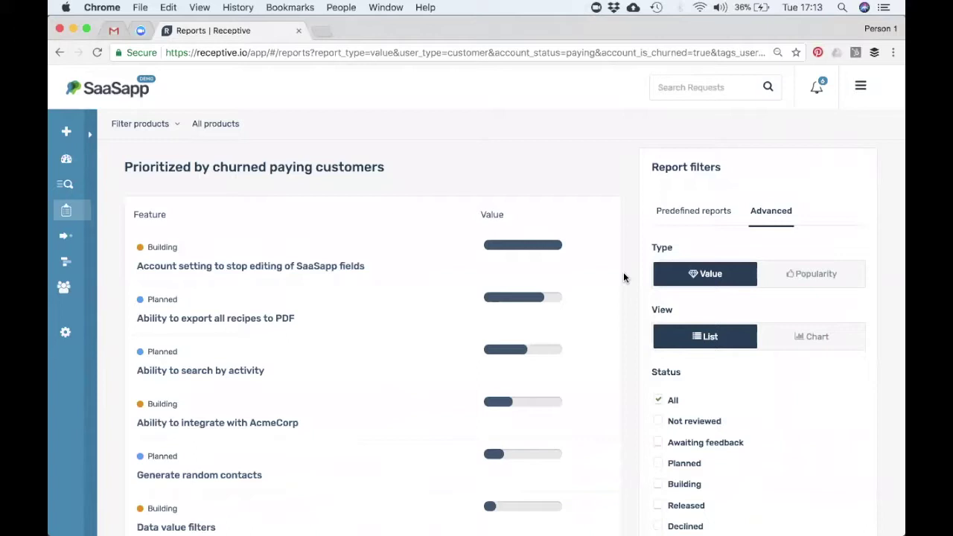
Step: Open the Receptive website in a new browser tab and go to its help center
left_click(325, 33)
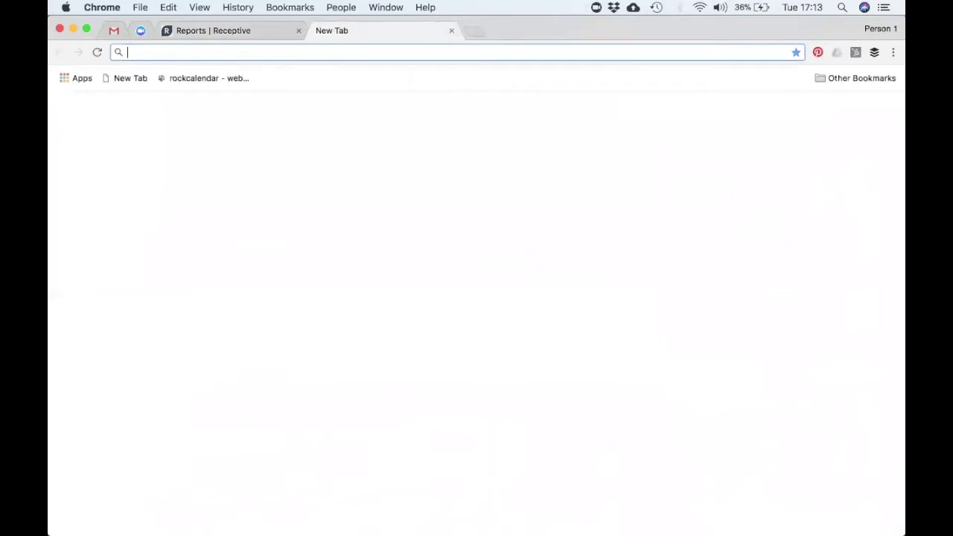
type("re")
key("Return")
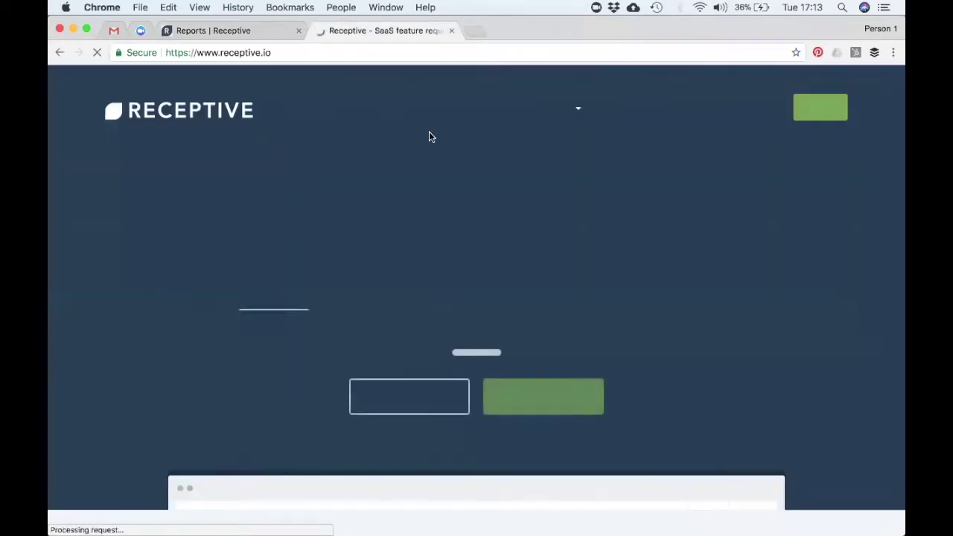
left_click(555, 104)
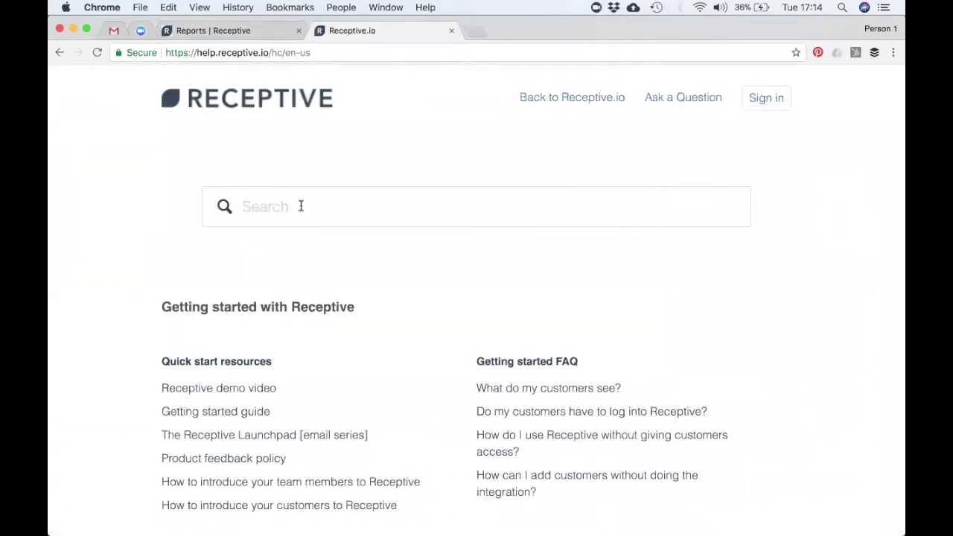
Step: Search the help center for "tags" and open the Tagging Overview article
left_click(300, 206)
type("tags")
key("Return")
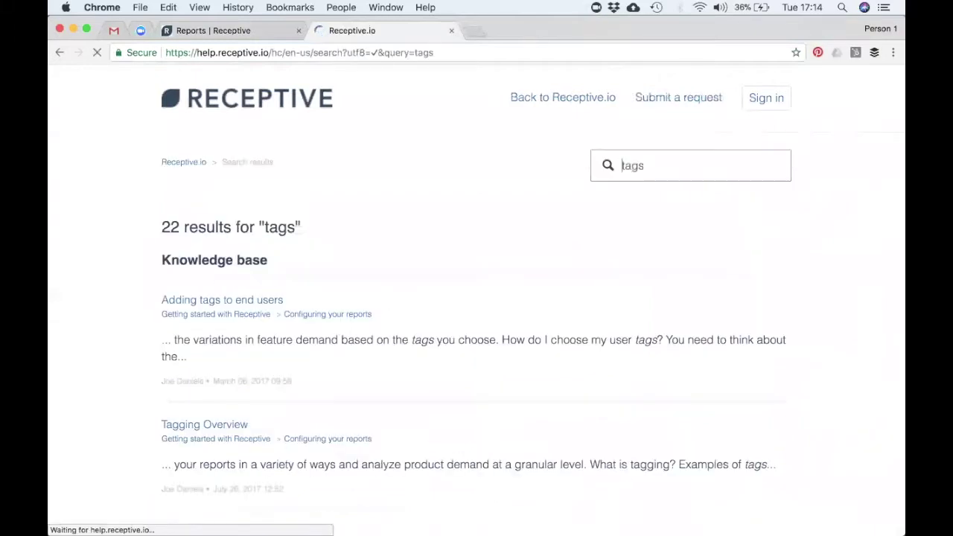
scroll(239, 328, "down", 3)
left_click(215, 334)
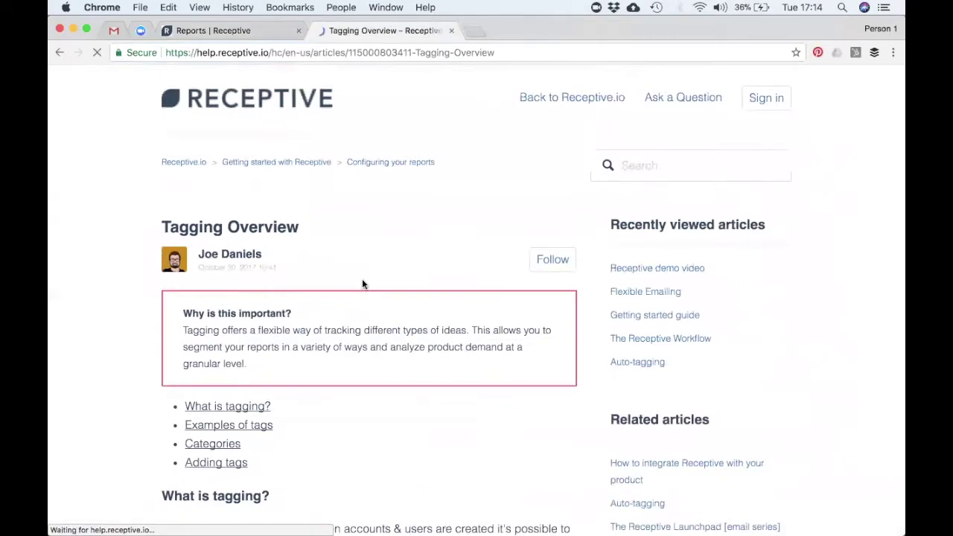
Step: Read the tagging explanation and the examples of request, user and account tags in the article
scroll(107, 327, "down", 5)
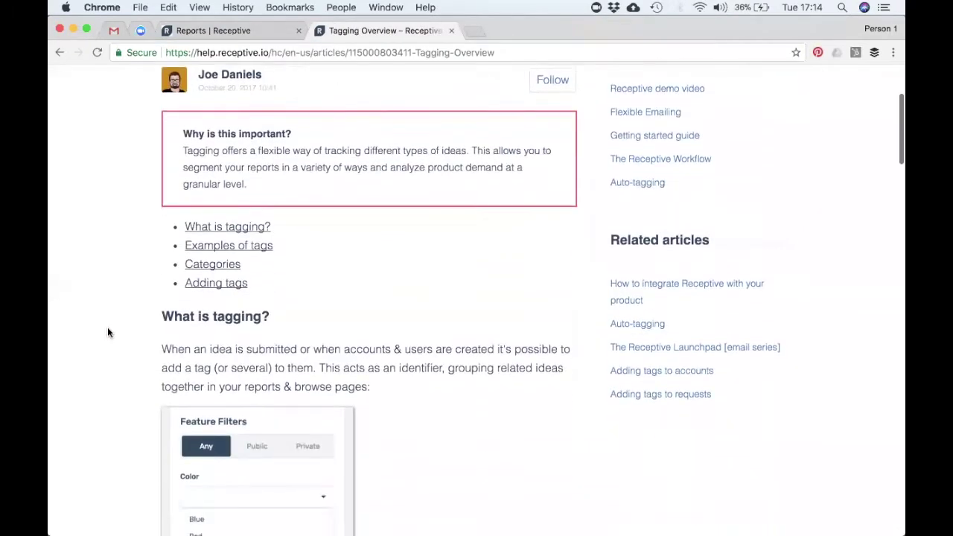
scroll(107, 332, "down", 7)
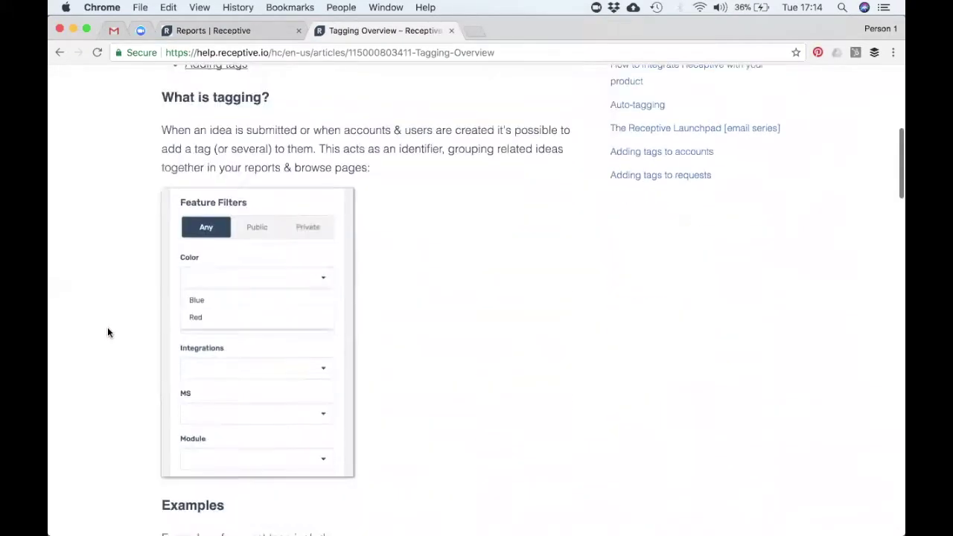
scroll(108, 332, "down", 1)
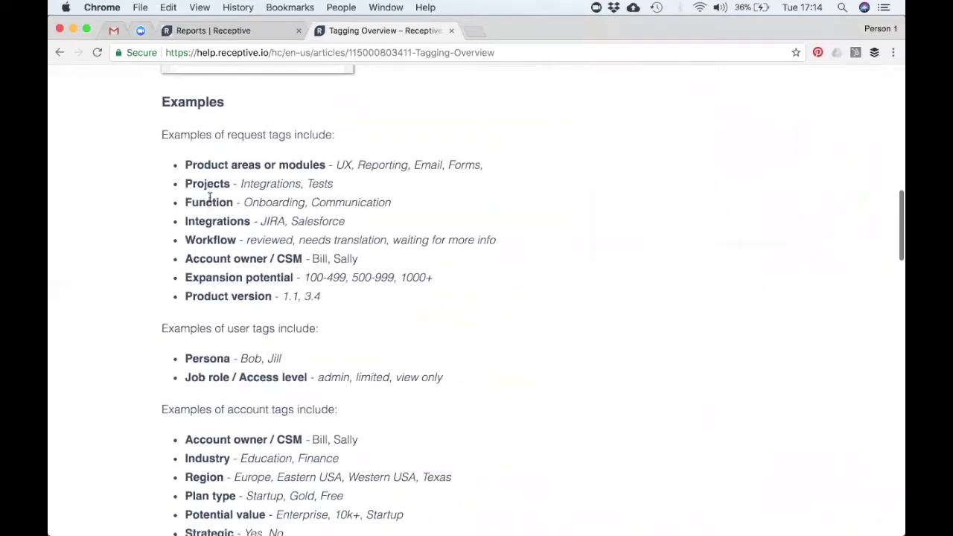
scroll(139, 181, "down", 1)
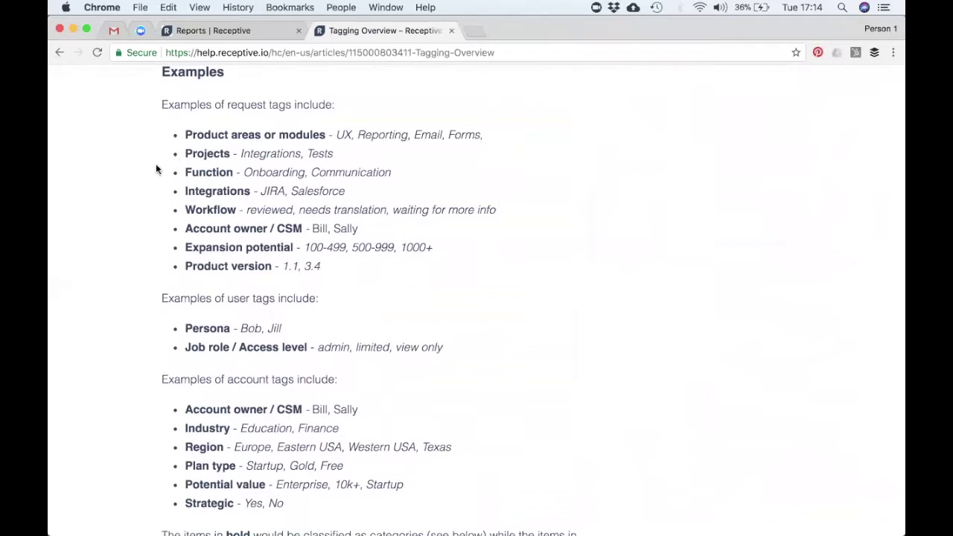
scroll(175, 186, "down", 1)
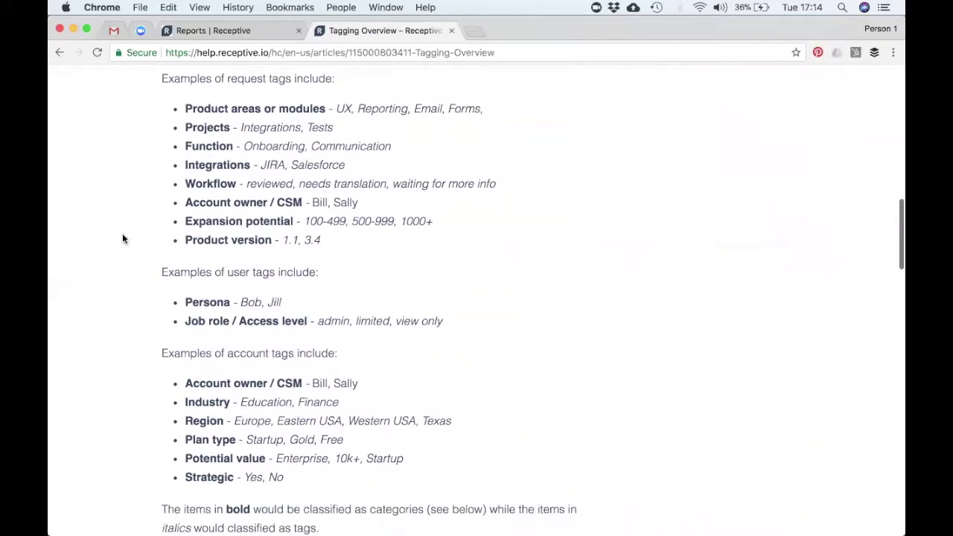
scroll(123, 233, "down", 2)
scroll(117, 264, "down", 2)
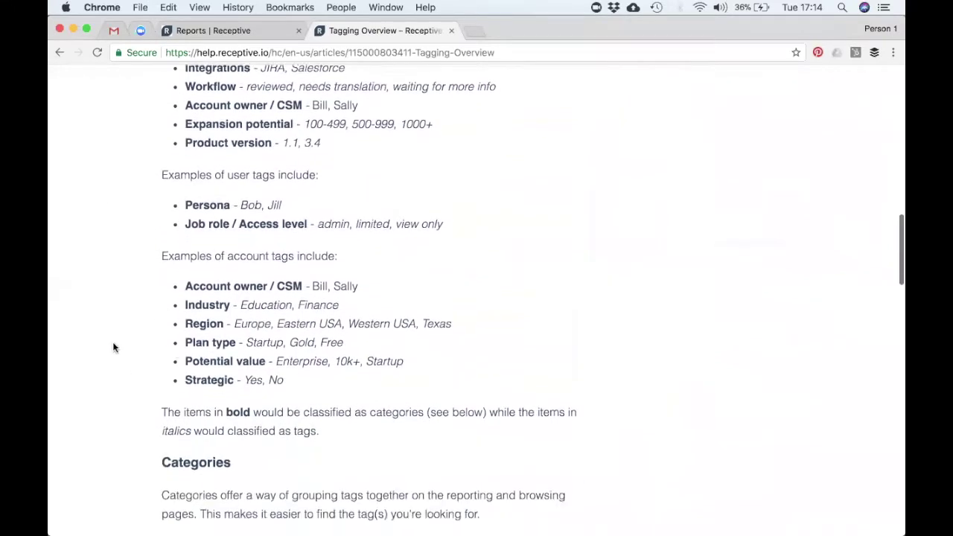
scroll(124, 325, "up", 4)
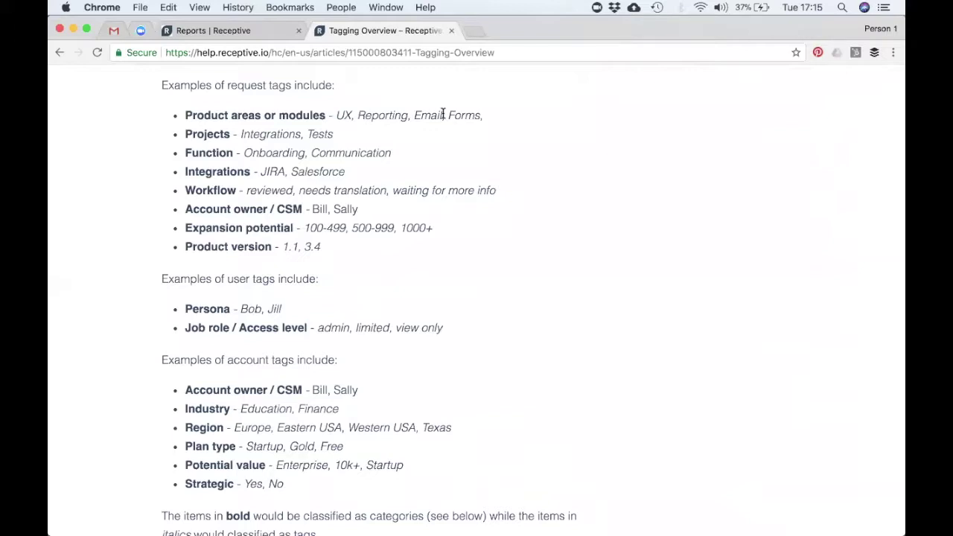
Step: Return to the Receptive reports page and view the product filter choices without changing them
left_click(257, 33)
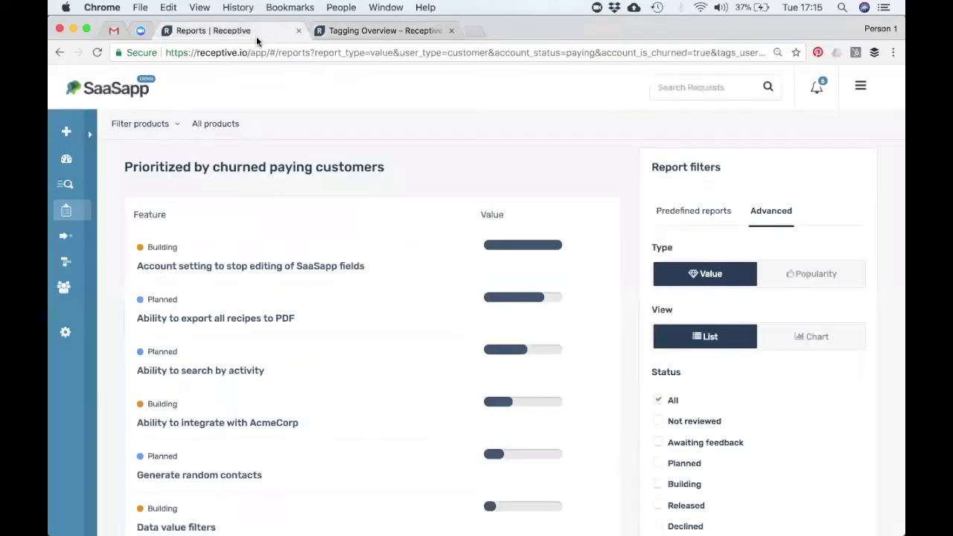
left_click(141, 127)
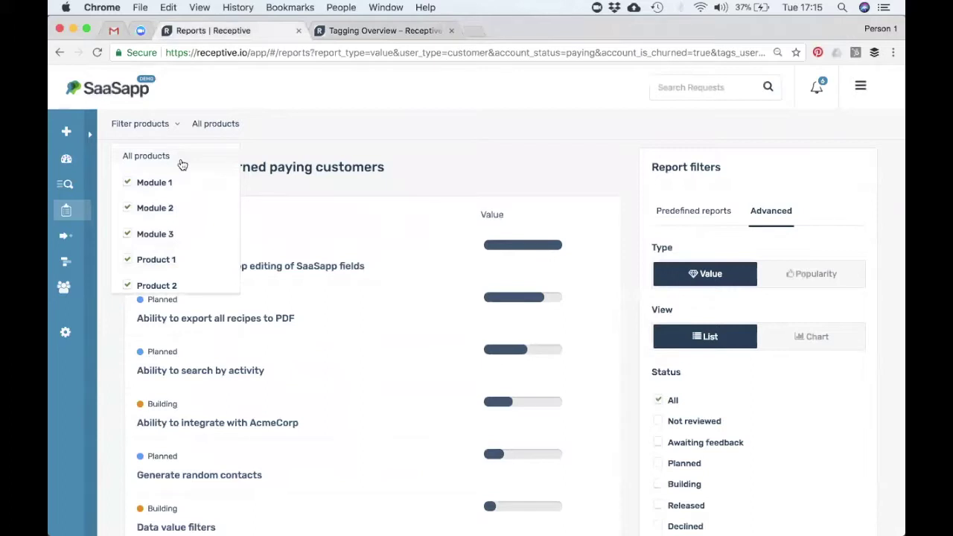
left_click(416, 164)
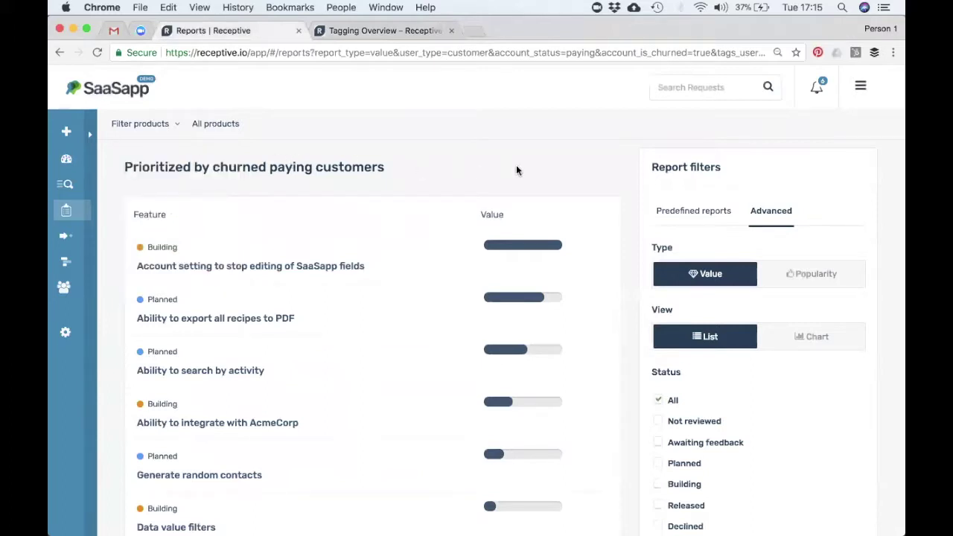
Step: Expand the Feature Filters of the churned customers report and review the tag categories offered there
scroll(551, 173, "down", 1)
scroll(586, 162, "up", 1)
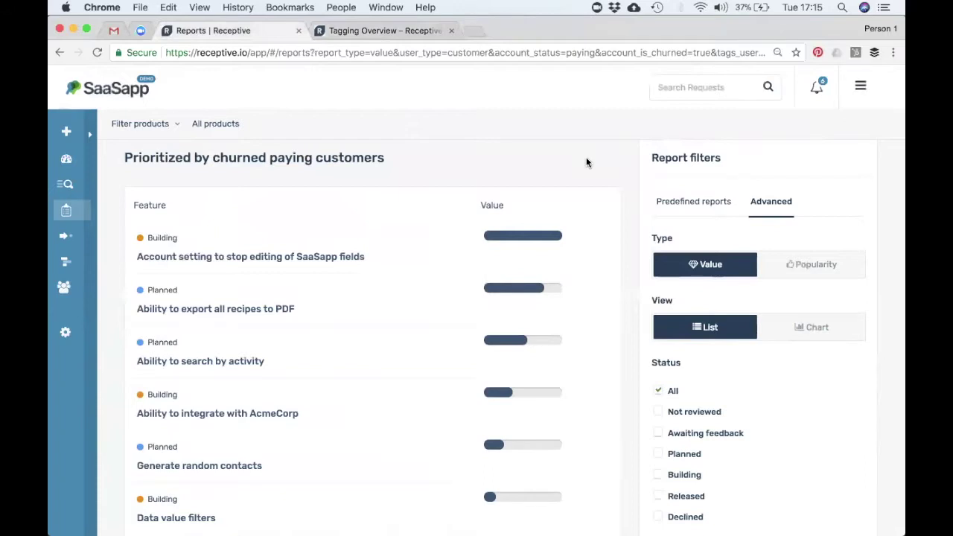
scroll(628, 220, "down", 3)
scroll(628, 221, "down", 6)
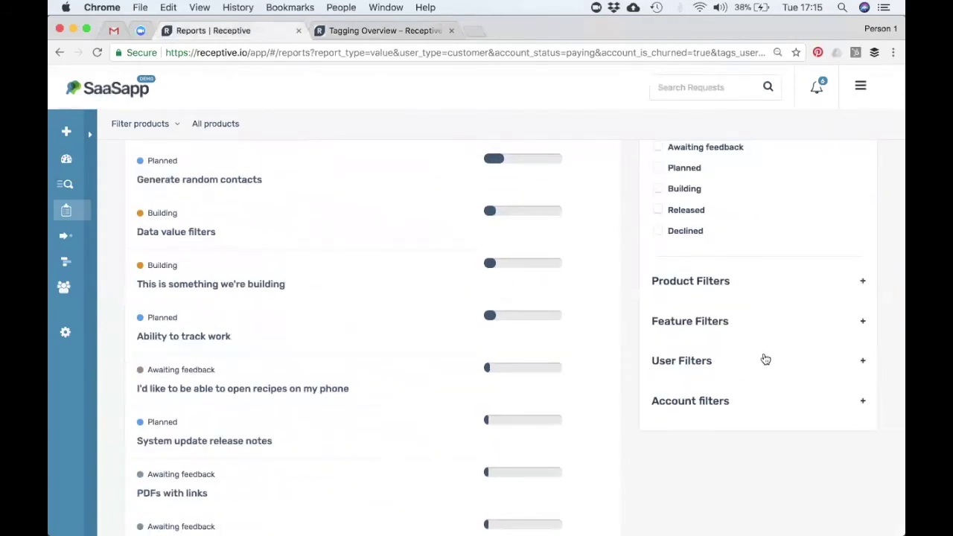
left_click(765, 328)
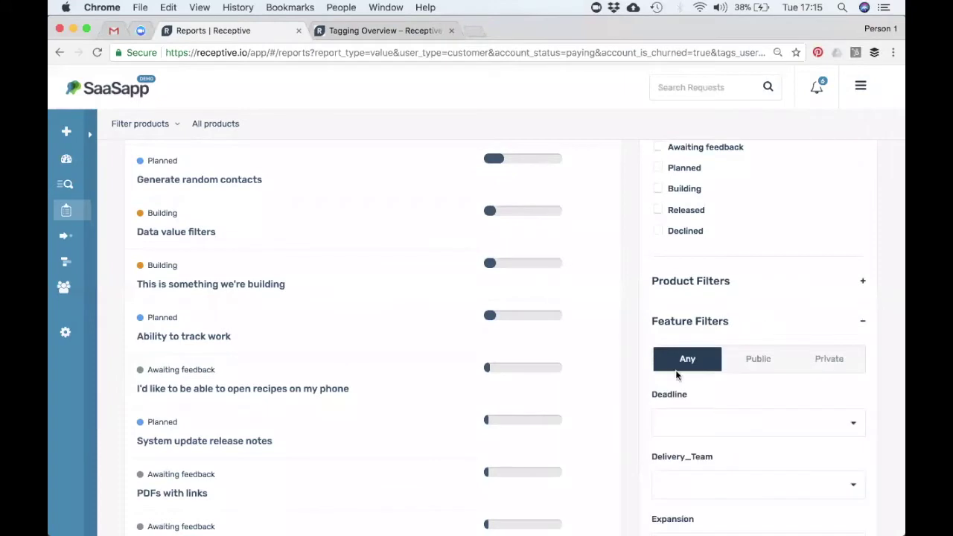
scroll(634, 387, "down", 4)
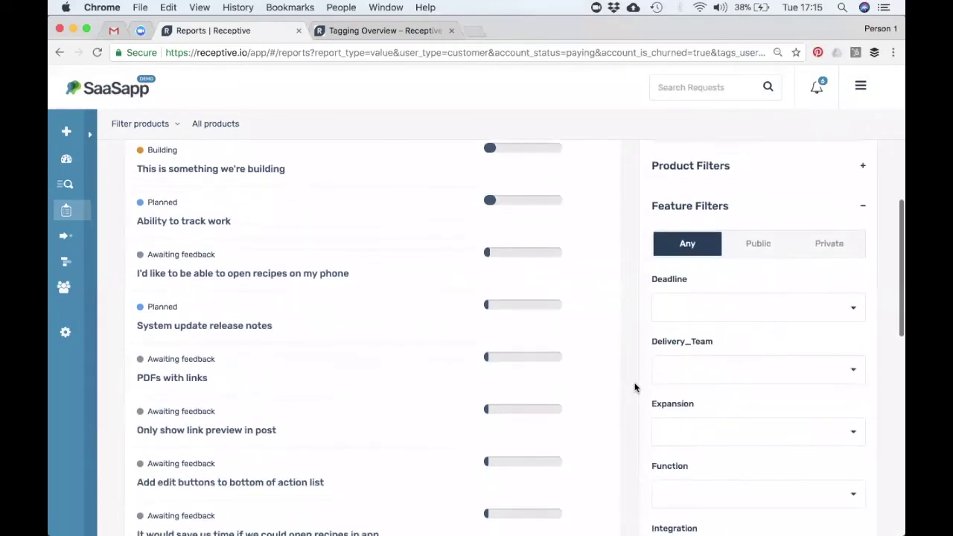
scroll(635, 388, "down", 5)
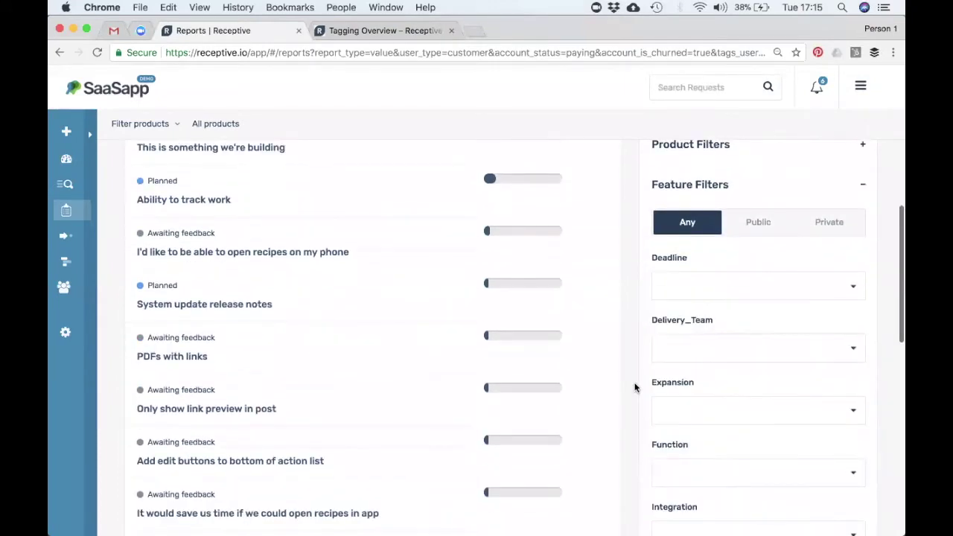
Step: View the Integration tag options without choosing one, and collapse the Feature Filters
left_click(683, 400)
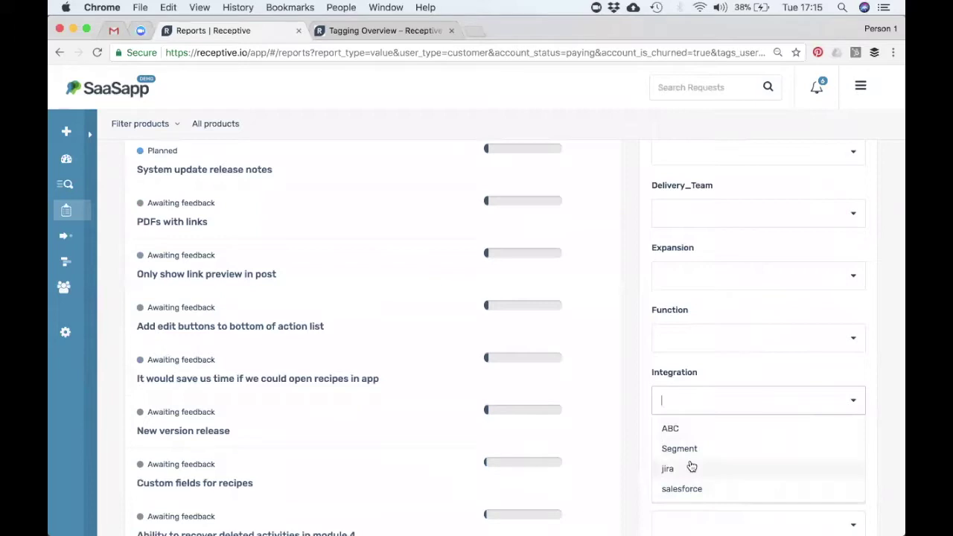
left_click(627, 460)
scroll(627, 460, "down", 2)
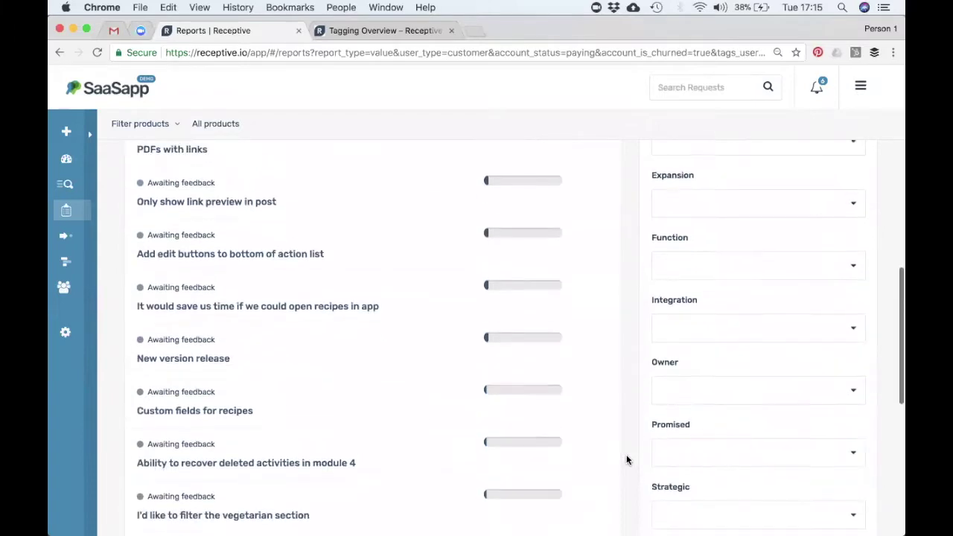
scroll(692, 315, "up", 6)
scroll(680, 283, "up", 2)
left_click(688, 274)
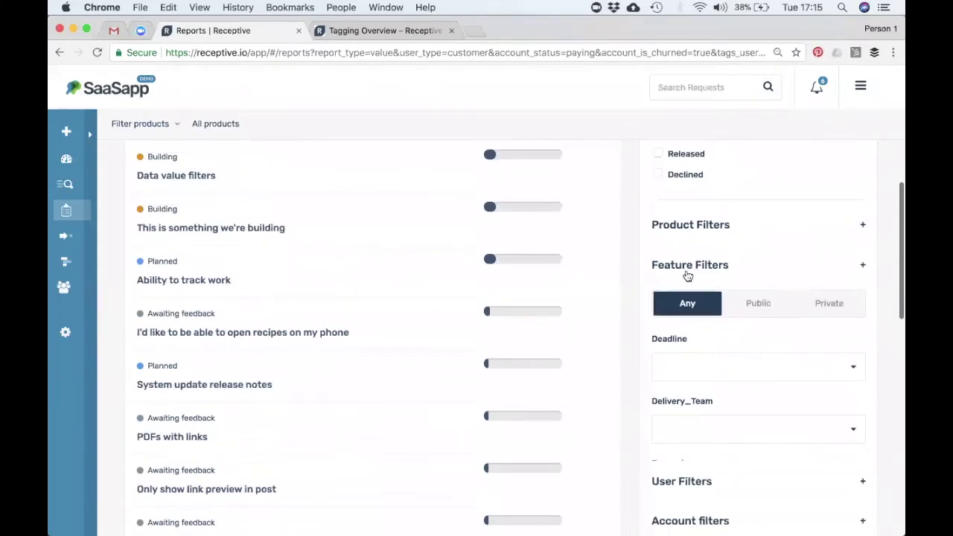
Step: Expand the Account filters and view the CSM tag options without choosing one
scroll(688, 277, "down", 2)
left_click(701, 303)
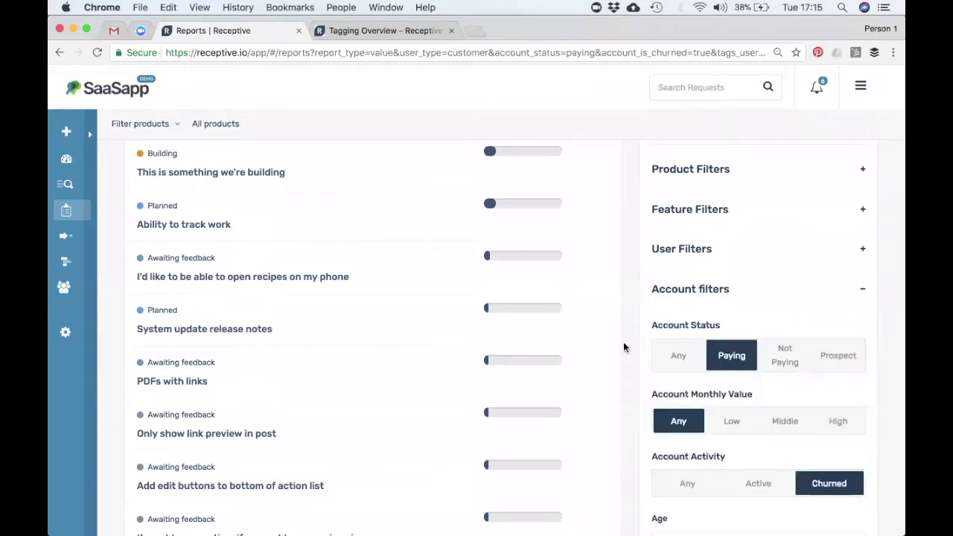
scroll(633, 353, "down", 6)
scroll(635, 363, "down", 1)
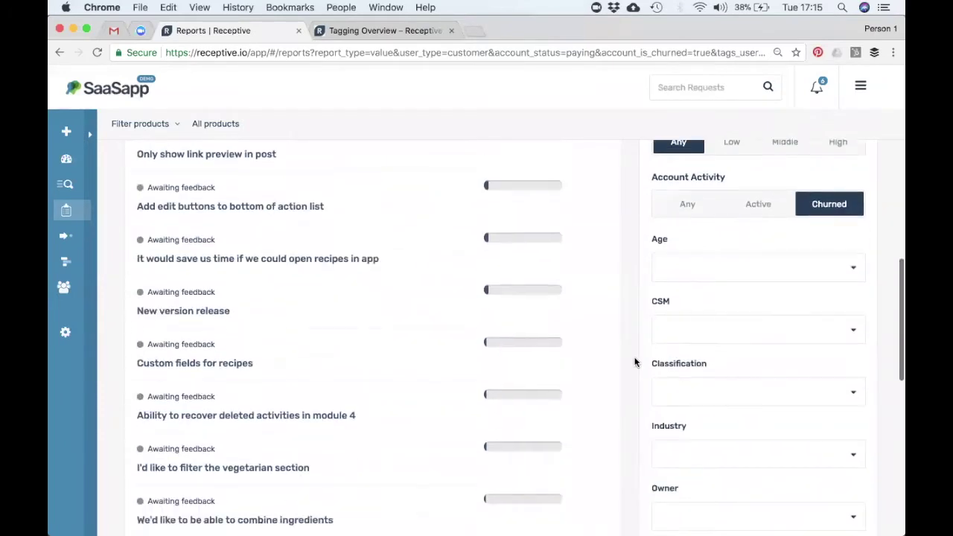
left_click(683, 333)
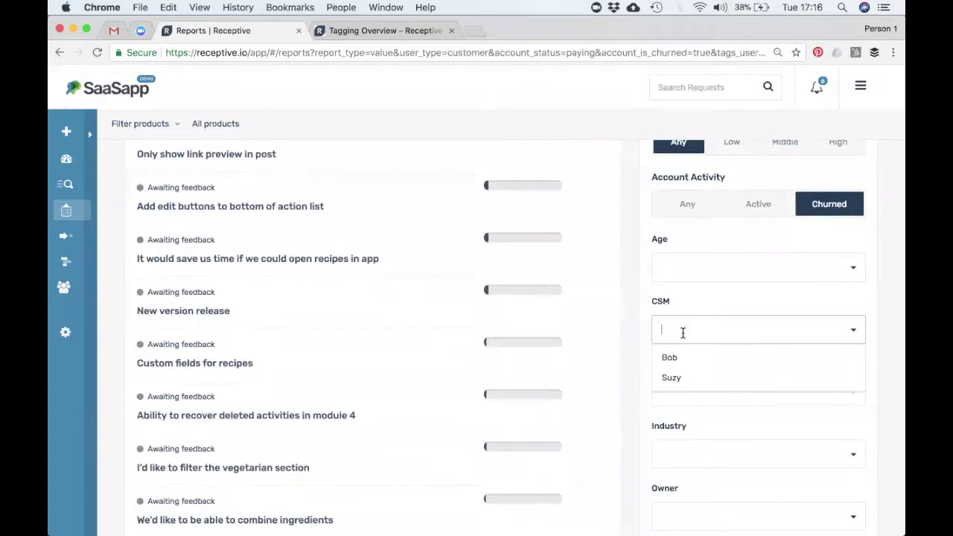
left_click(630, 334)
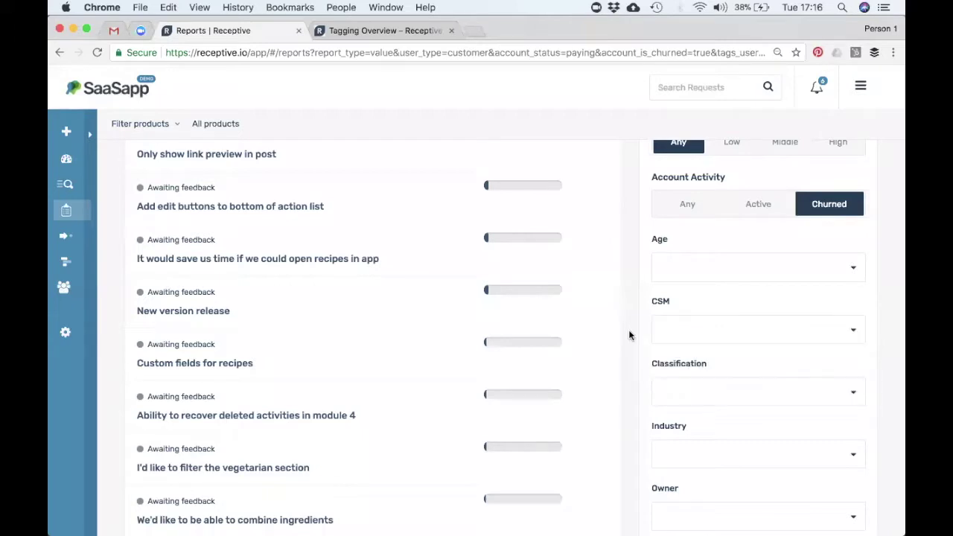
Step: Switch the churned customers report to Chart view and look at the Effort-Value chart
scroll(630, 335, "up", 5)
scroll(631, 335, "up", 7)
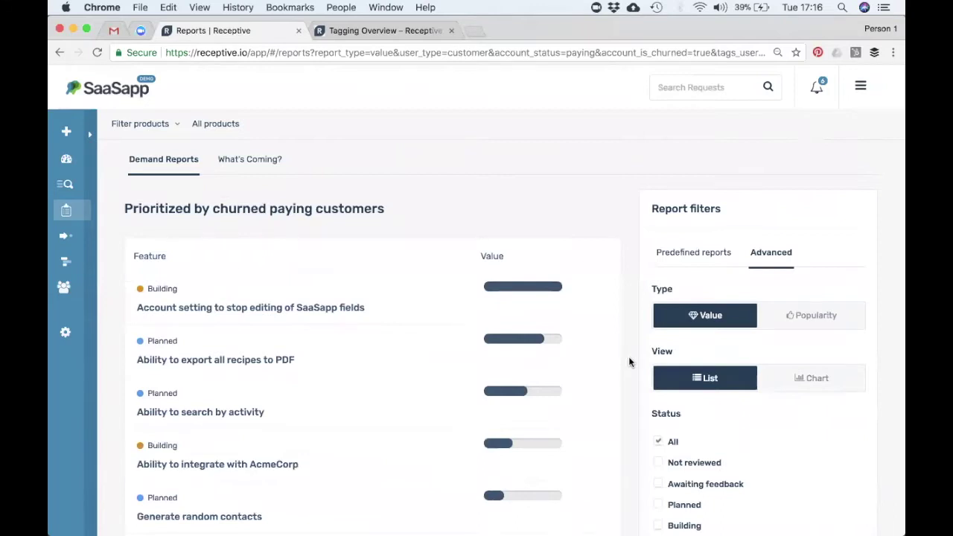
scroll(629, 363, "down", 1)
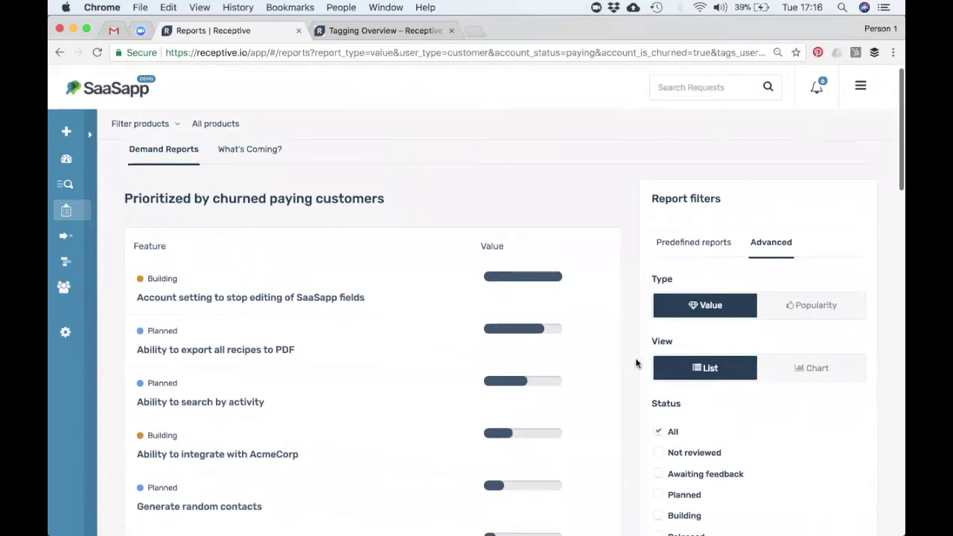
left_click(796, 381)
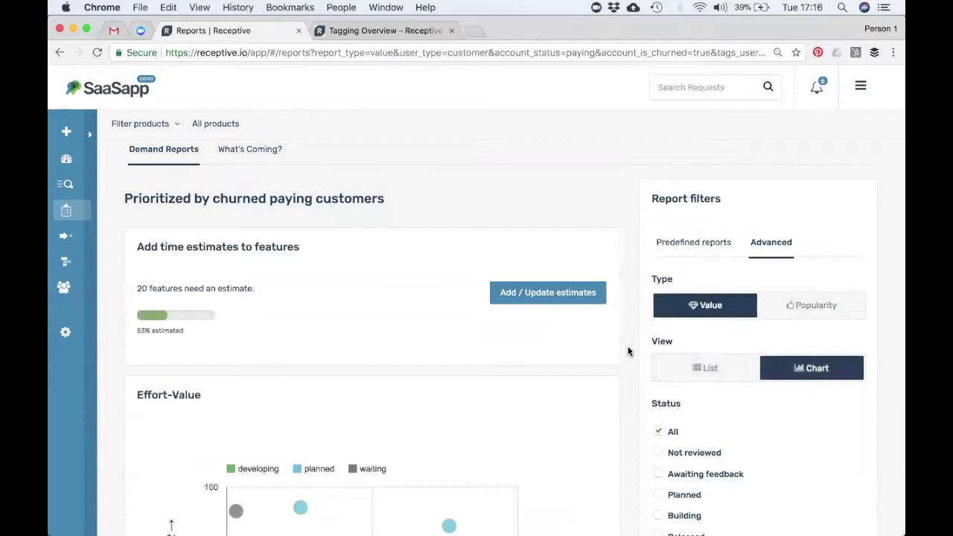
scroll(629, 356, "down", 5)
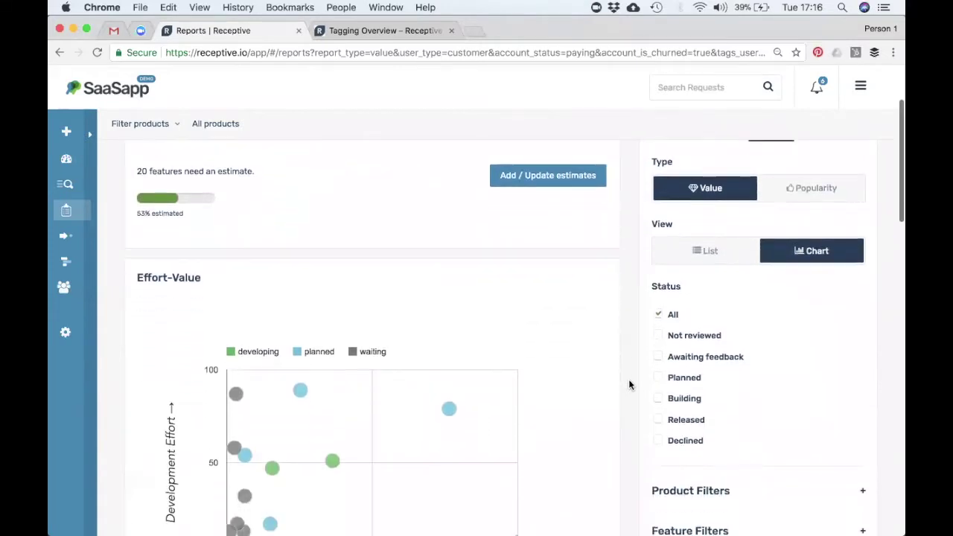
Step: Inspect the highest-value and high-effort features on the Effort-Value chart, and return the churned customers report to List view
scroll(630, 384, "down", 2)
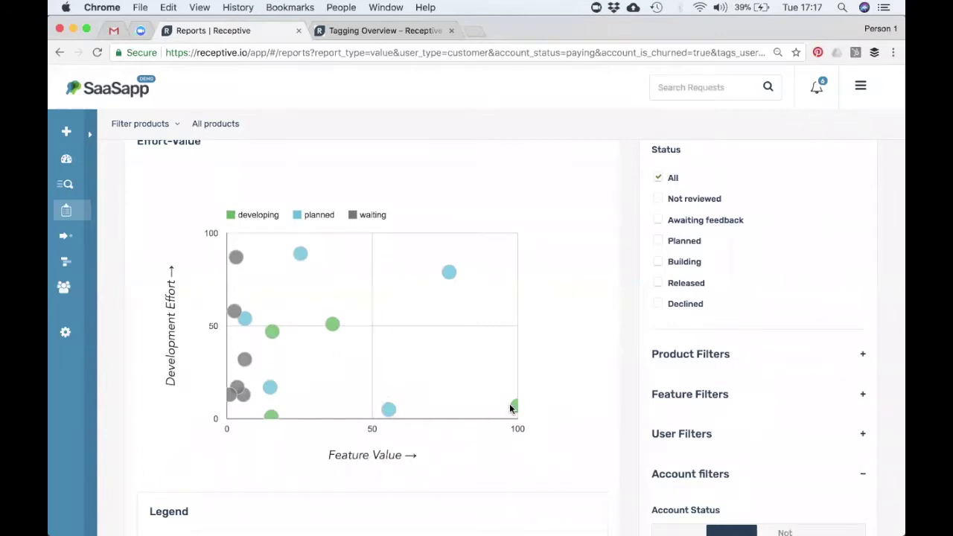
mouse_move(511, 405)
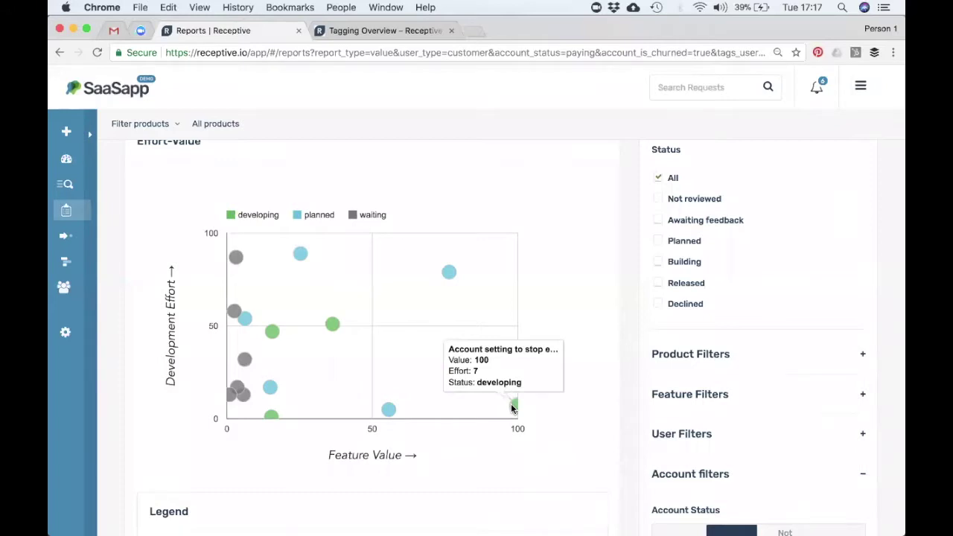
mouse_move(238, 258)
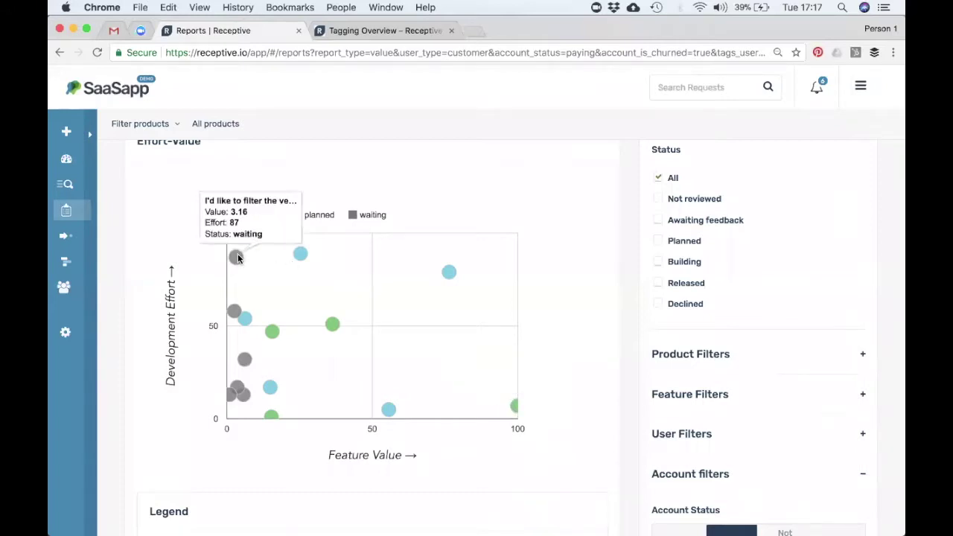
scroll(192, 291, "down", 1)
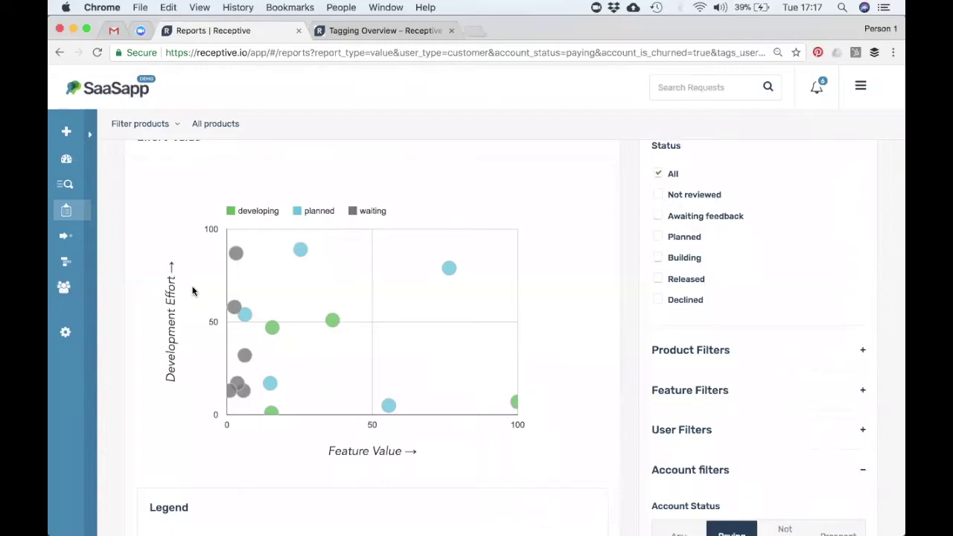
scroll(192, 291, "up", 5)
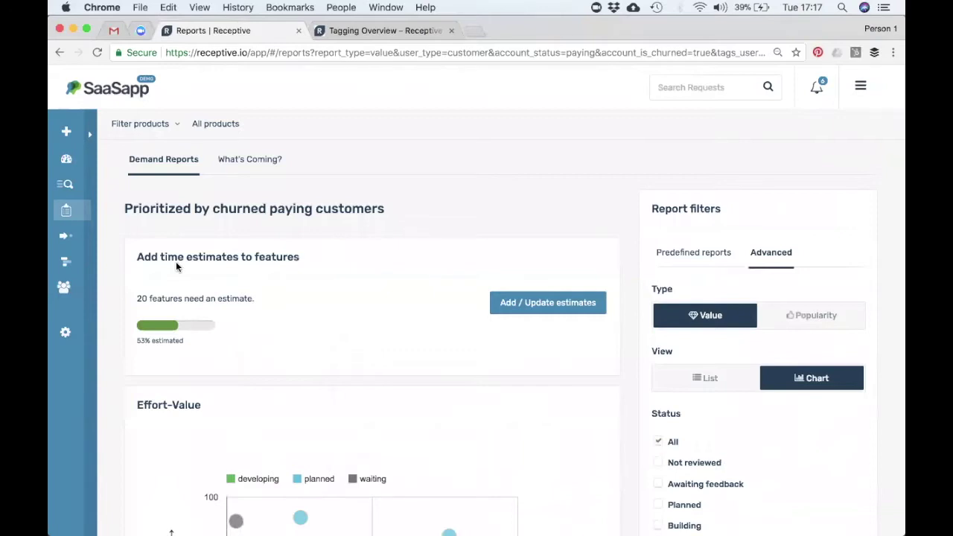
left_click(675, 386)
Step: Switch to Keynote, present the Customer reports slide with its three points revealed one by one, and exit the slideshow
key("super+Tab")
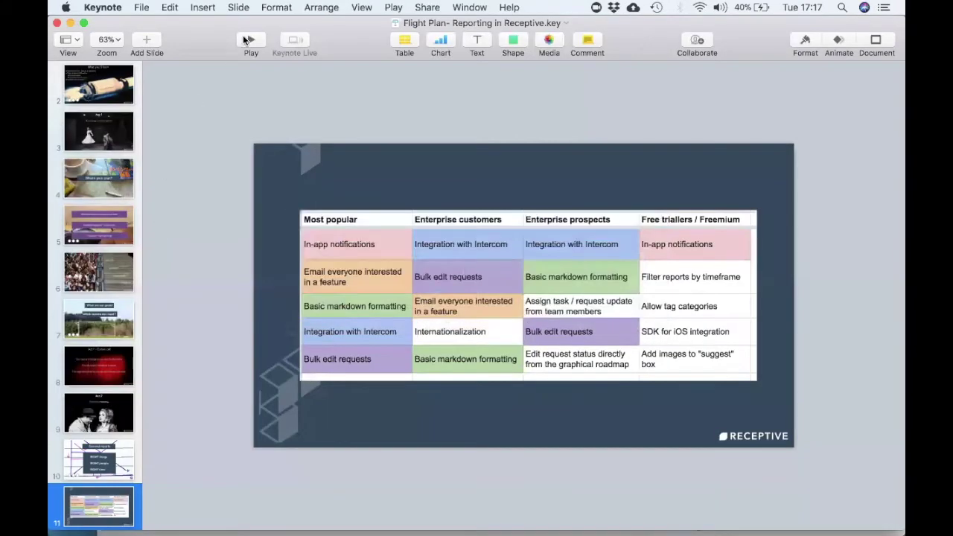
key("alt+super+p")
key("Right")
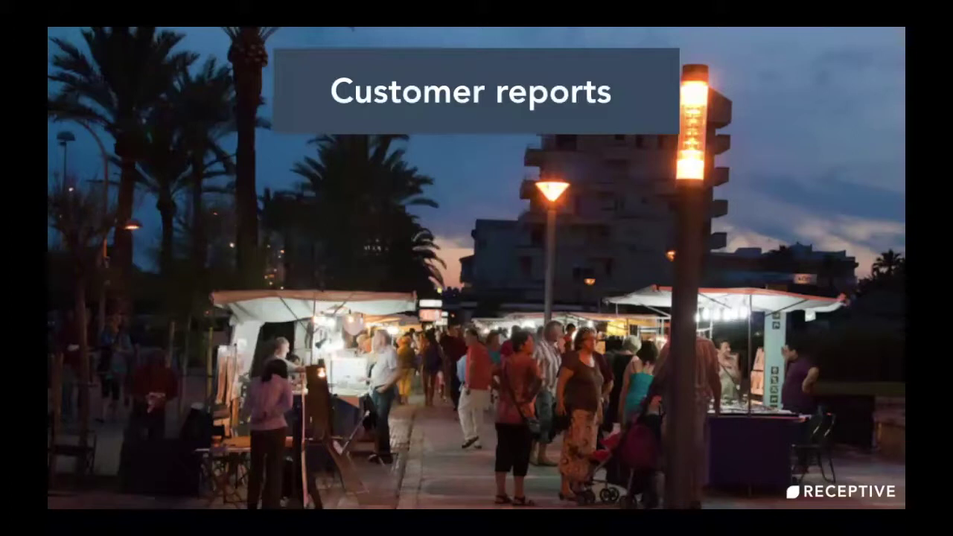
key("Right")
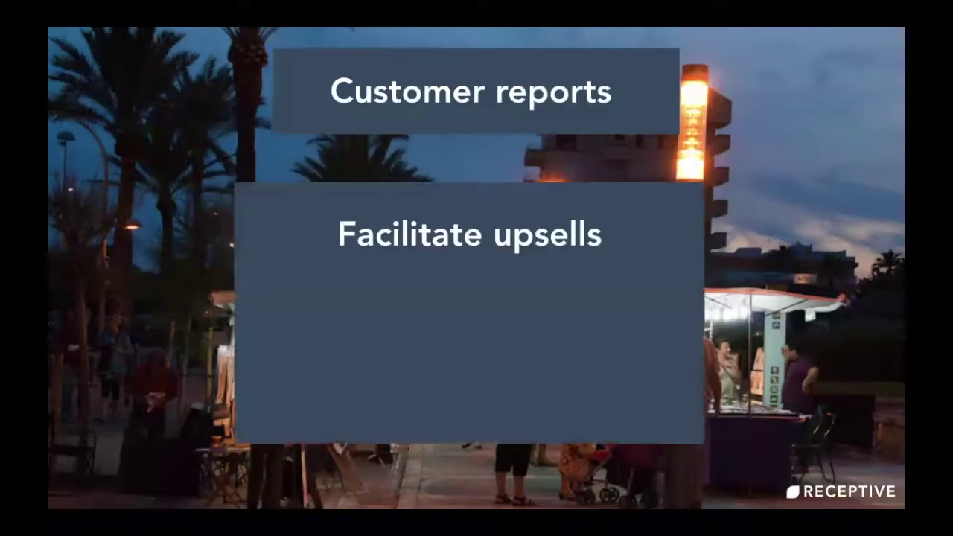
key("Right")
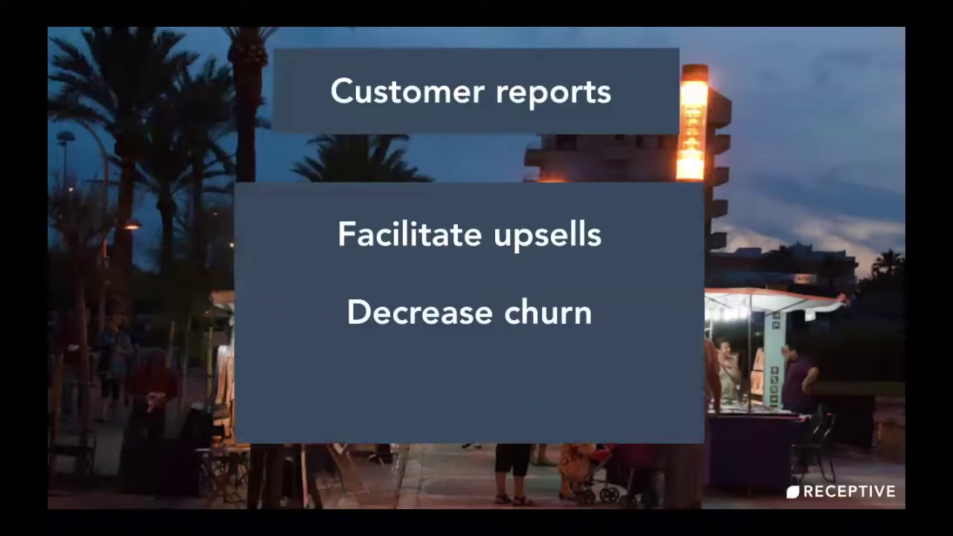
key("Right")
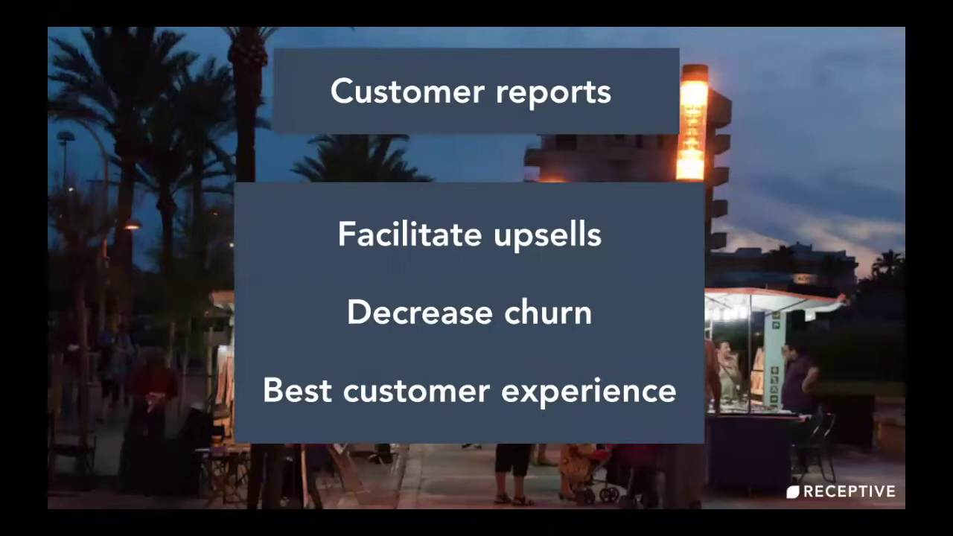
key("Escape")
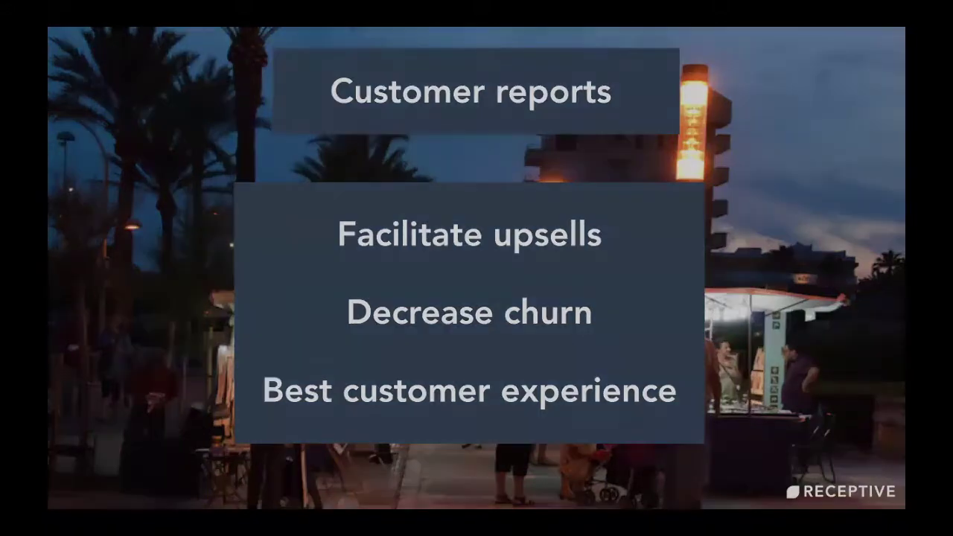
Step: Switch back to Chrome, open the Customers page in Receptive and look over the account list
key("super+Tab")
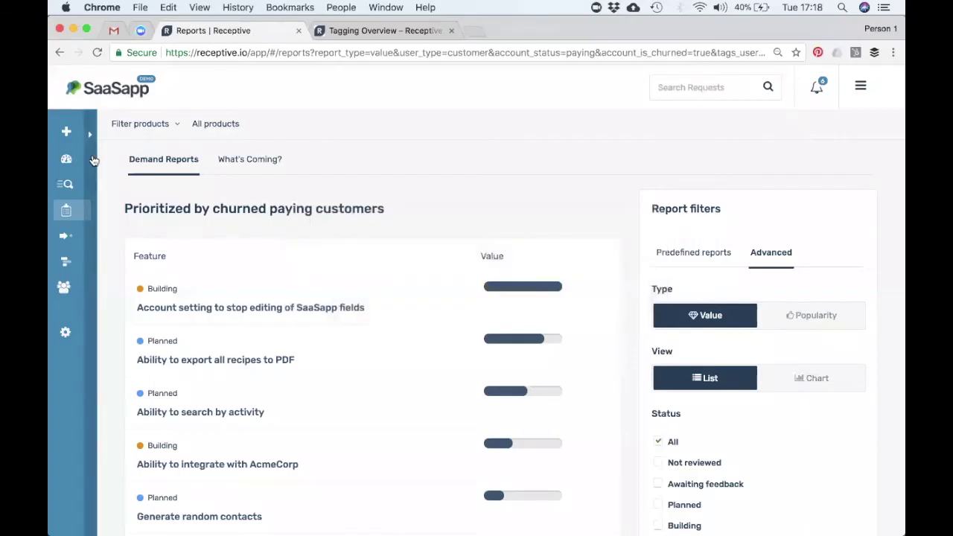
mouse_move(93, 161)
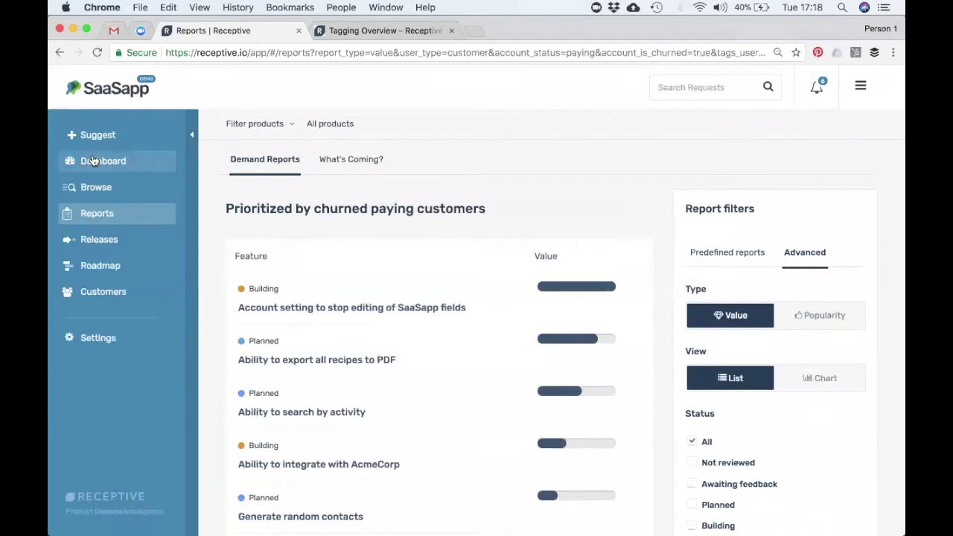
left_click(93, 301)
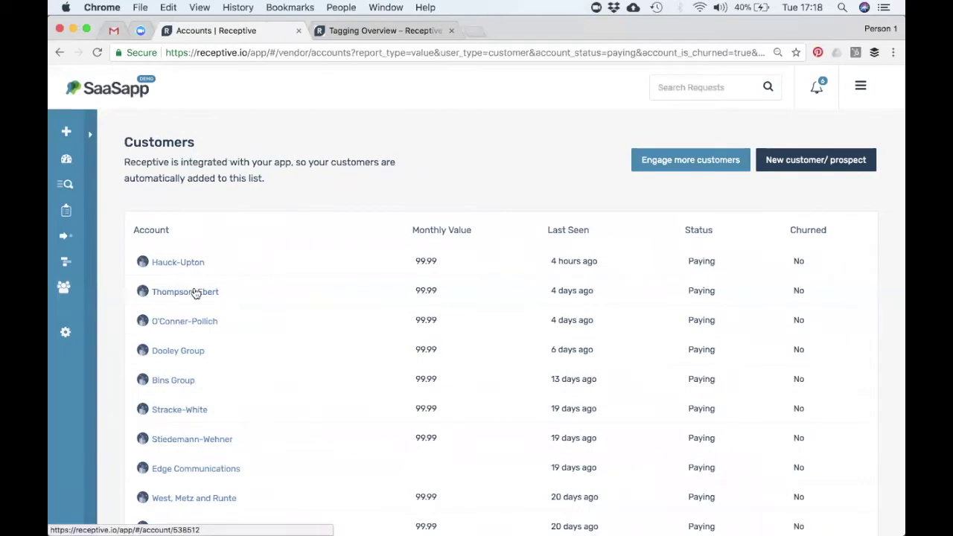
scroll(266, 283, "down", 2)
scroll(266, 283, "up", 2)
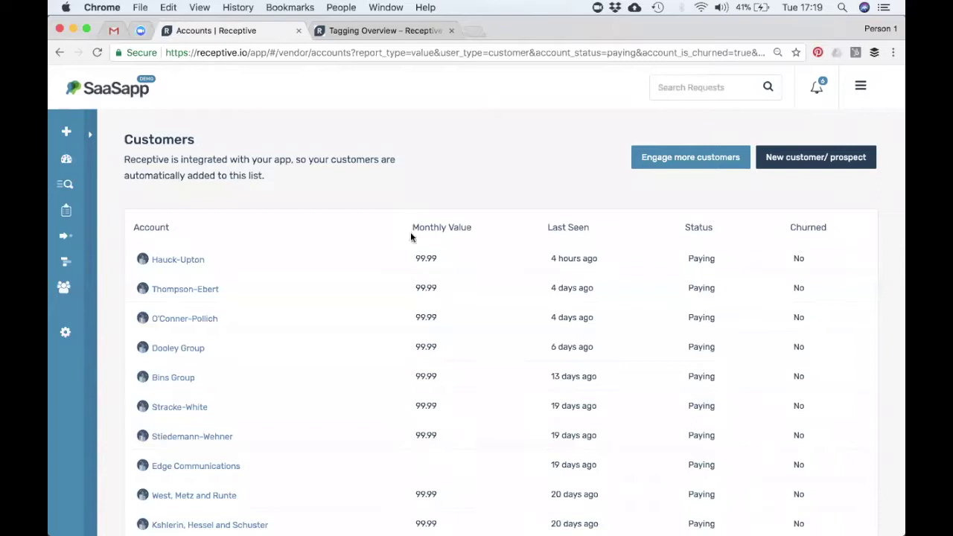
Step: Open the Thompson-Ebert account and review its released and unreleased feature priorities
left_click(209, 293)
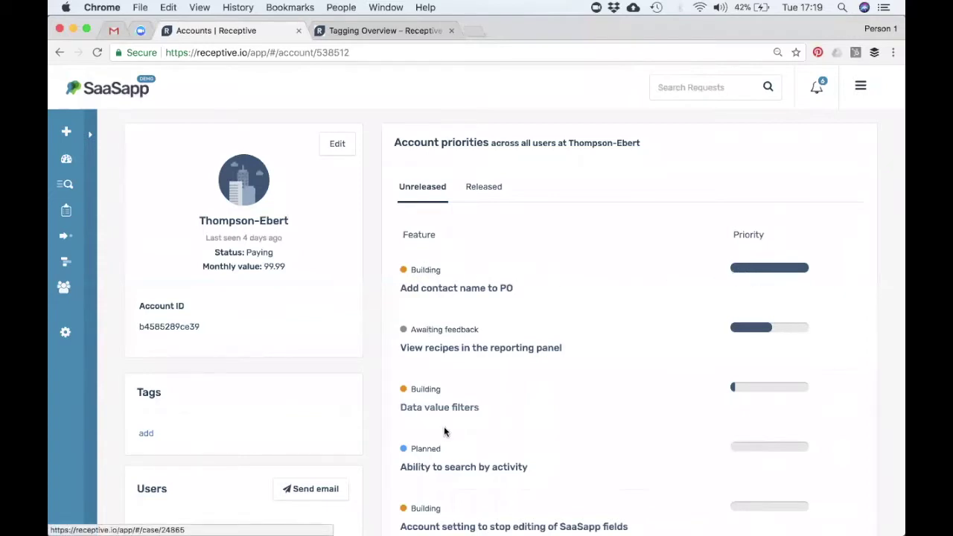
left_click(488, 187)
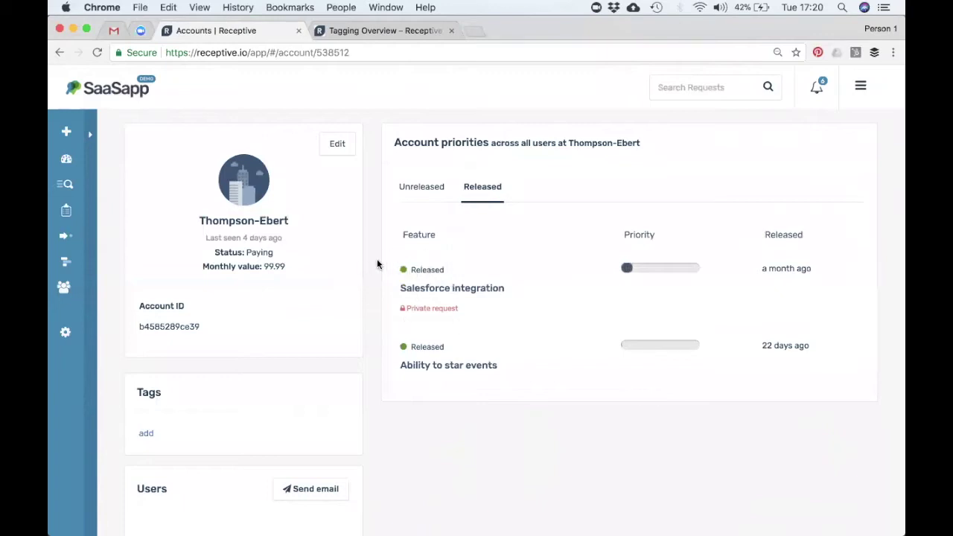
left_click(412, 187)
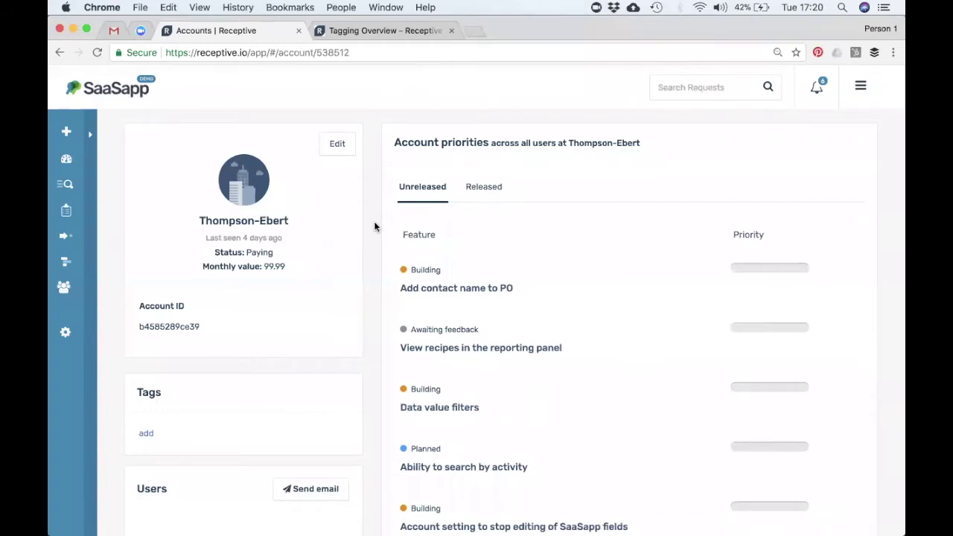
scroll(374, 221, "down", 2)
left_click_drag(422, 248, 379, 240)
scroll(403, 231, "down", 1)
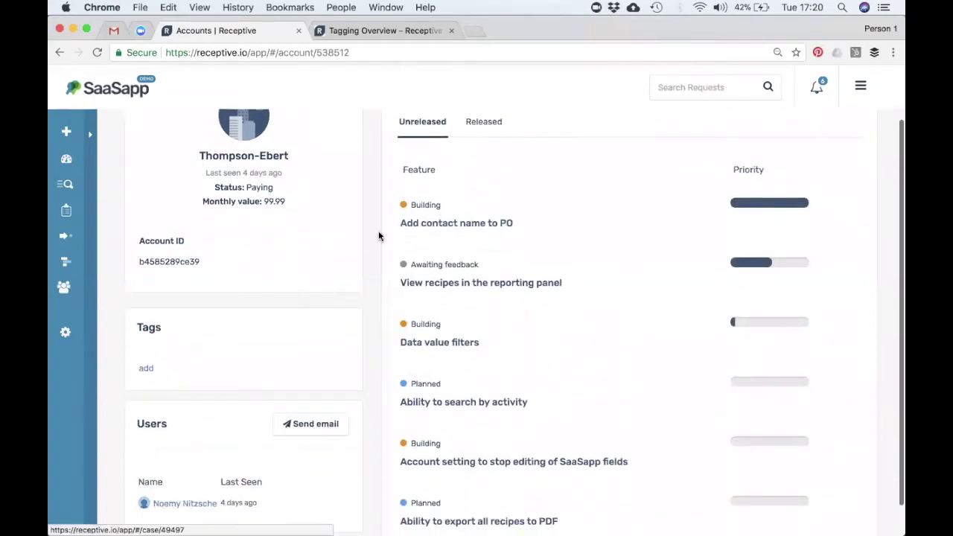
scroll(366, 246, "up", 2)
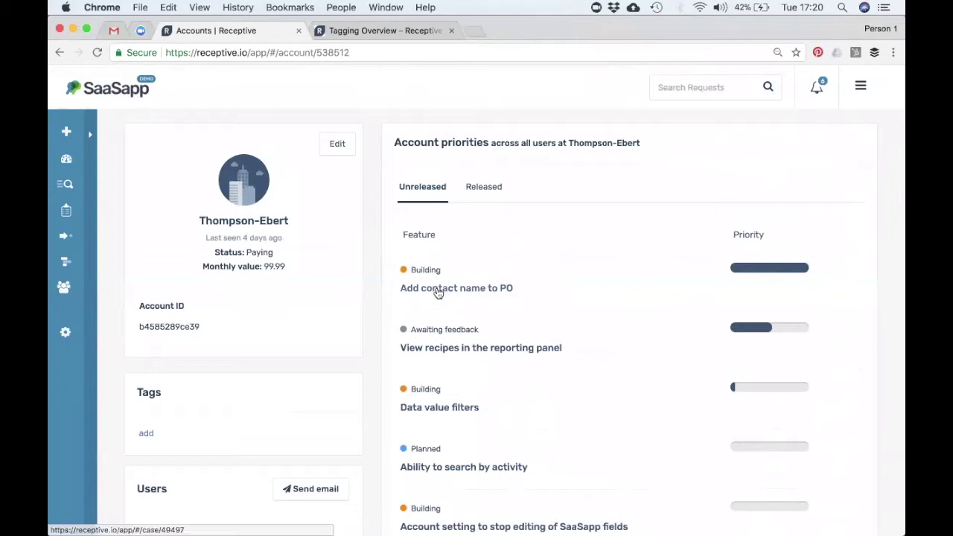
mouse_move(427, 400)
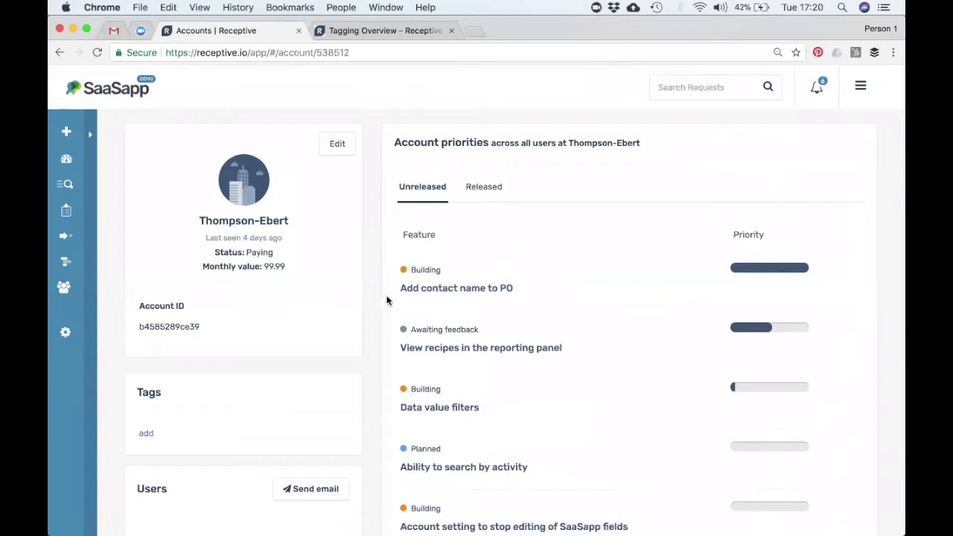
Step: Open the profile of the user listed under Thompson-Ebert and review that user's released and unreleased priorities and account details
scroll(366, 313, "down", 1)
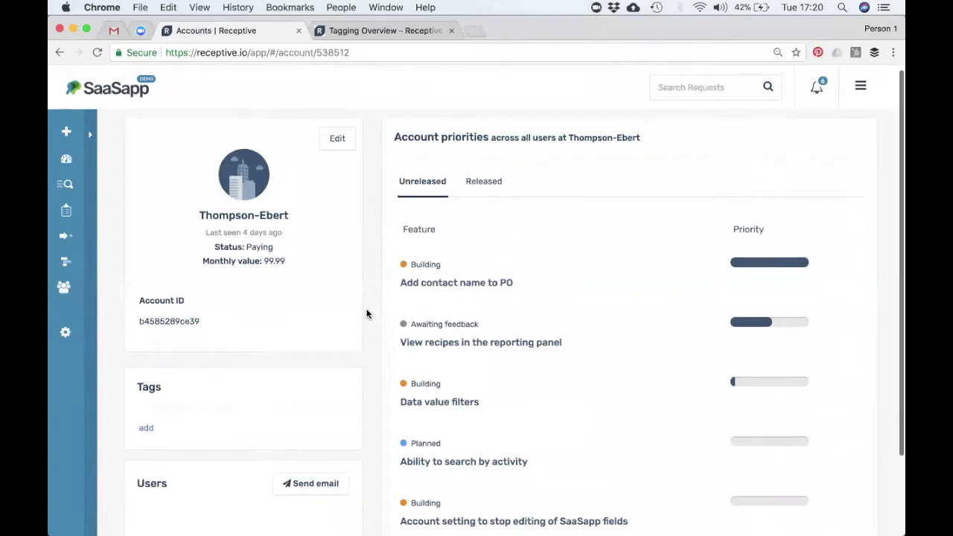
scroll(367, 314, "down", 5)
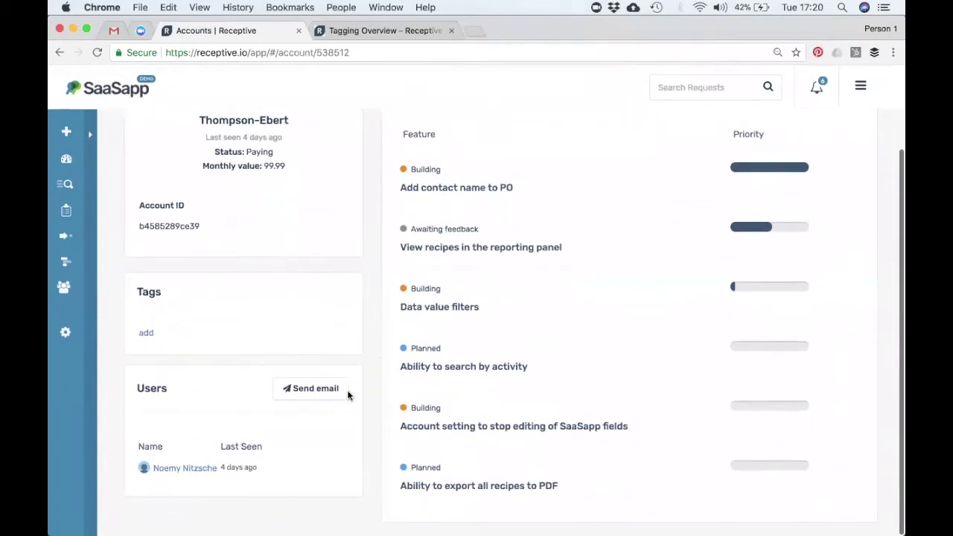
left_click(181, 467)
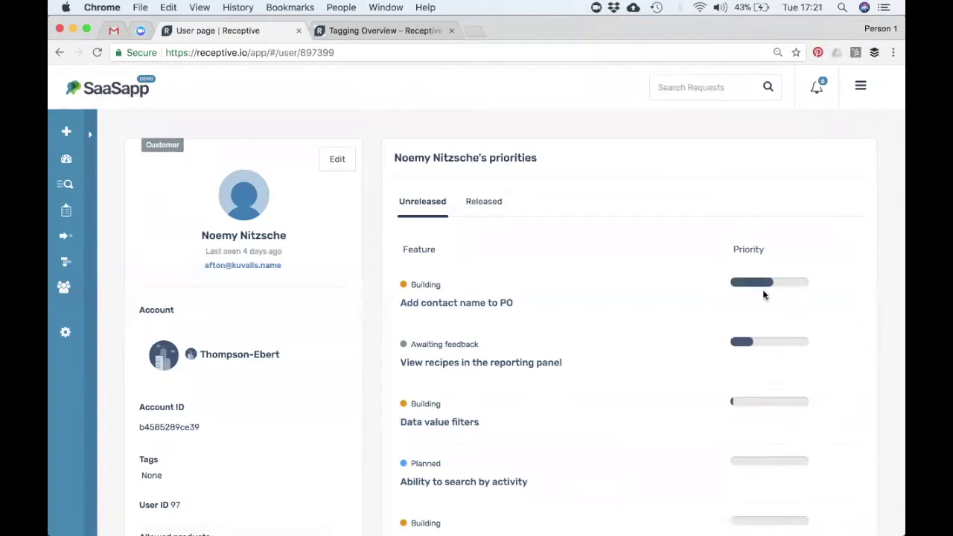
left_click(496, 209)
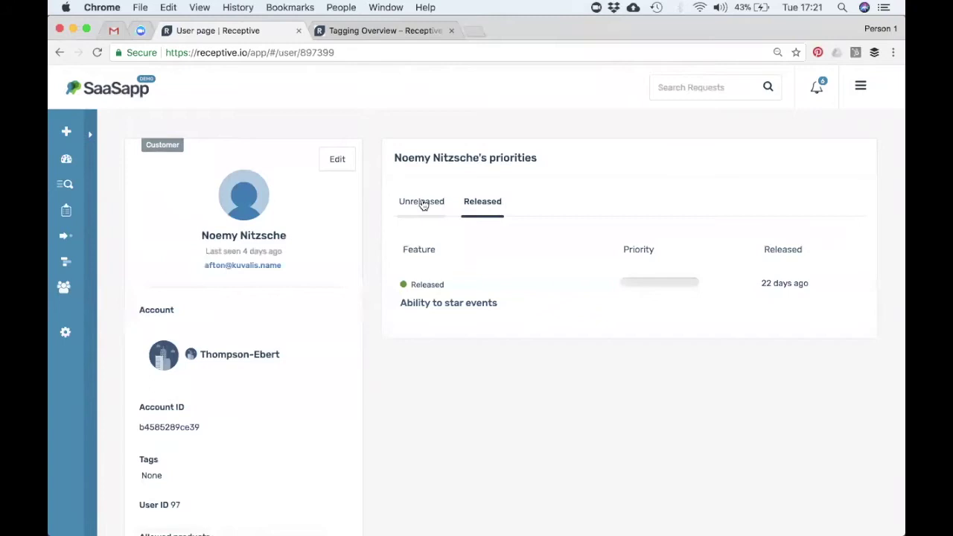
scroll(366, 246, "down", 3)
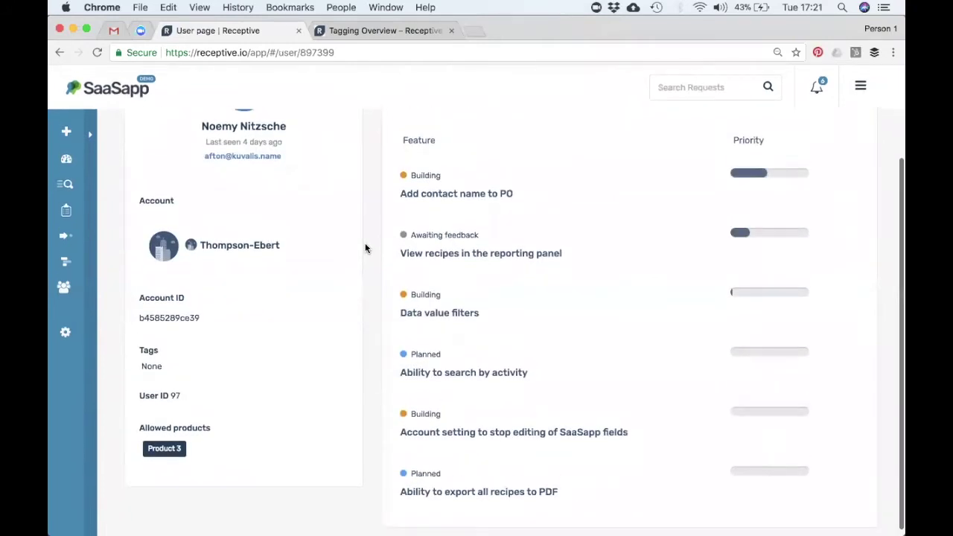
scroll(365, 246, "up", 3)
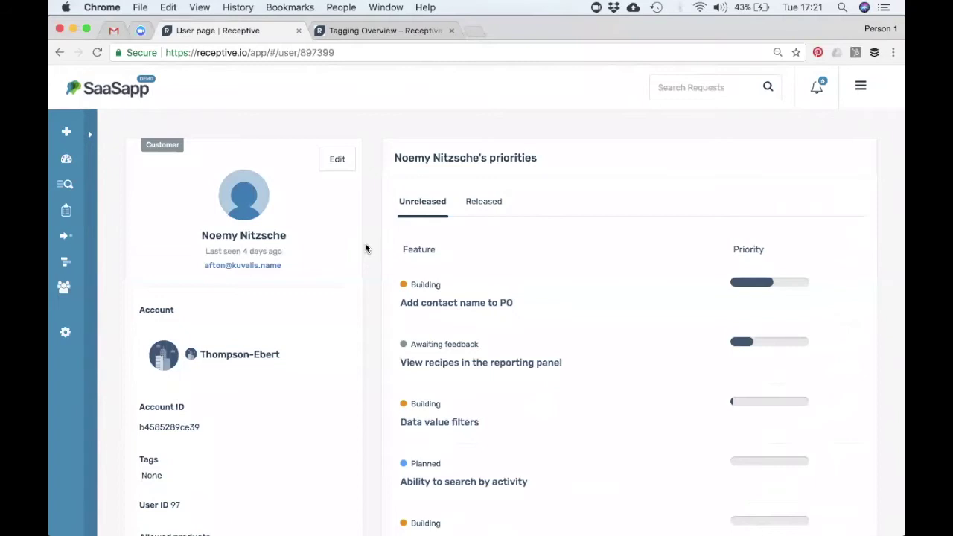
scroll(370, 272, "down", 3)
right_click(370, 274)
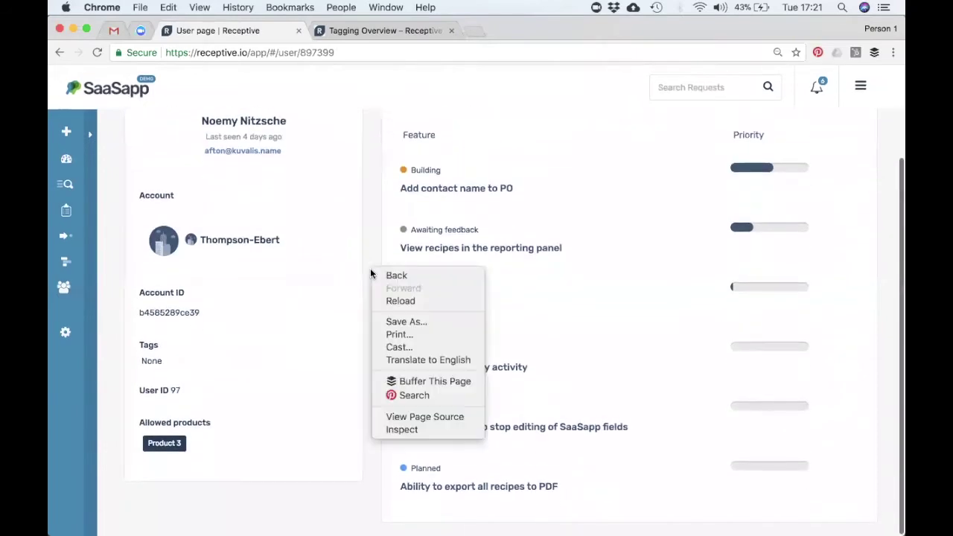
left_click(358, 287)
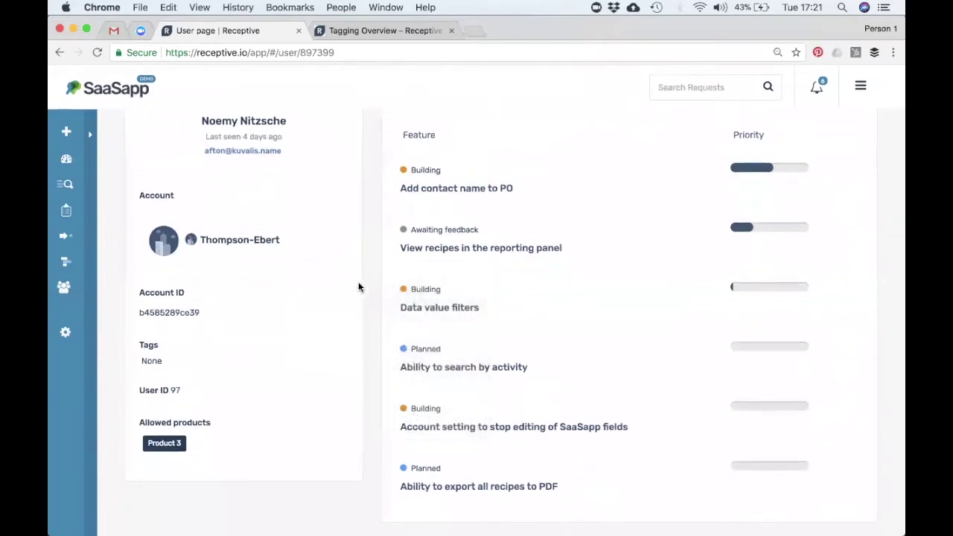
scroll(358, 286, "up", 3)
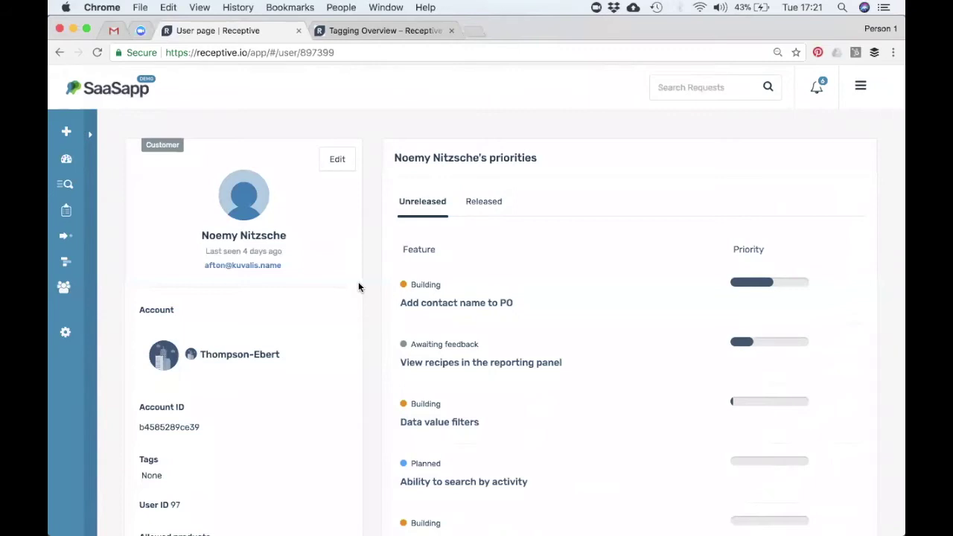
Step: Return to the Thompson-Ebert account, view the recipient options for emailing its users, and close the email dialog without composing
left_click(60, 52)
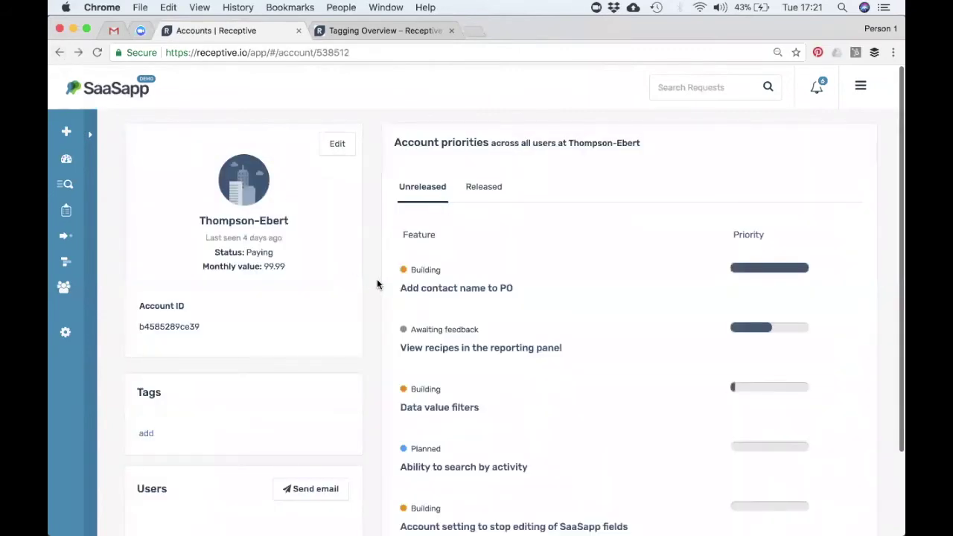
scroll(378, 284, "down", 3)
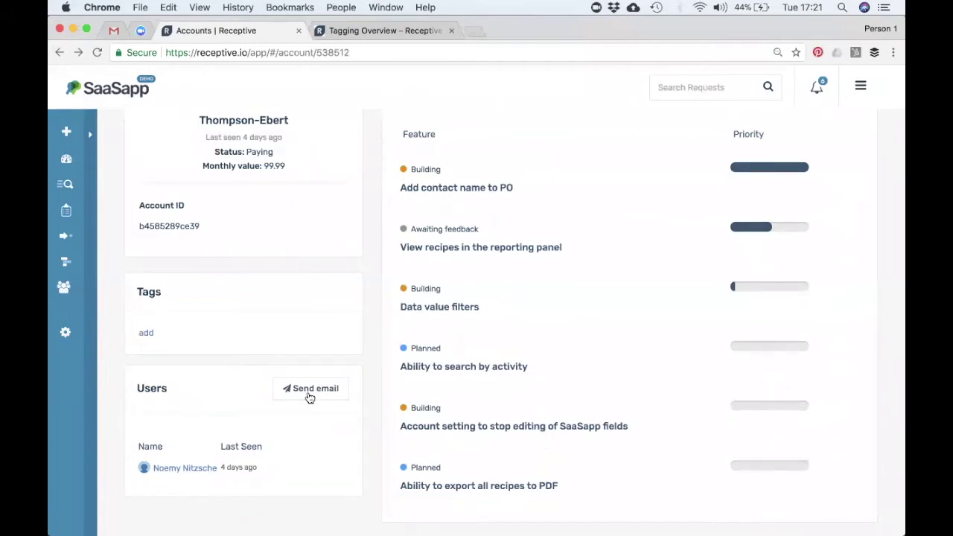
left_click(310, 394)
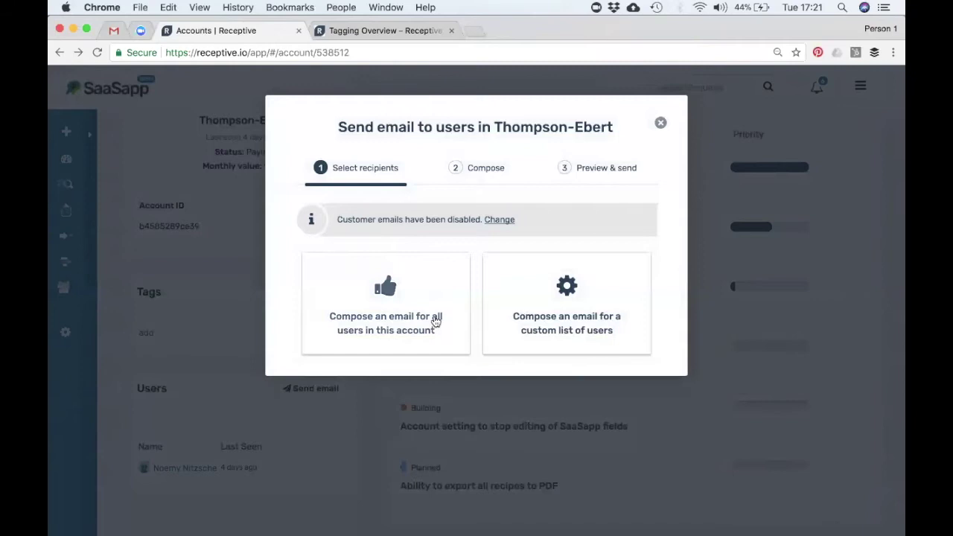
left_click(659, 124)
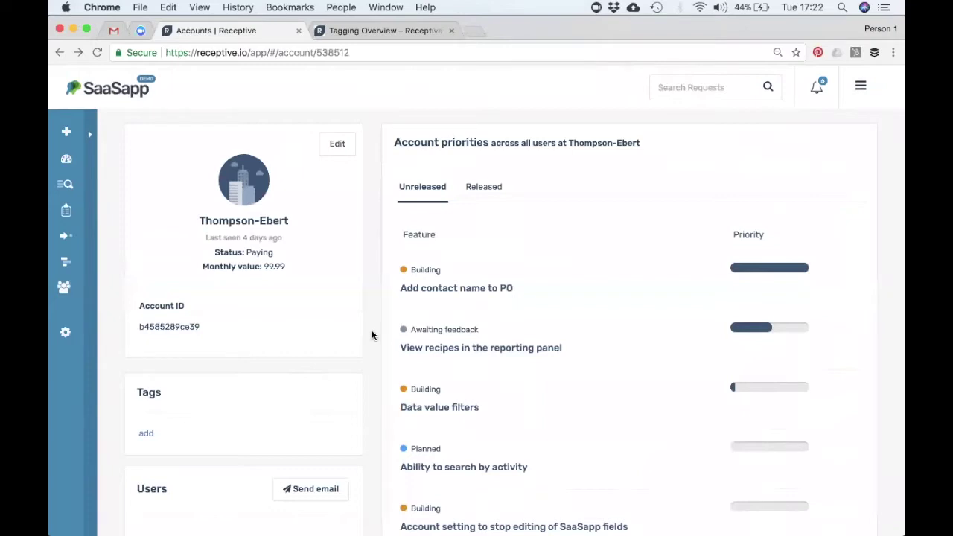
Step: Switch to Keynote and start the slideshow from the Customer reports slide
key("super+Tab")
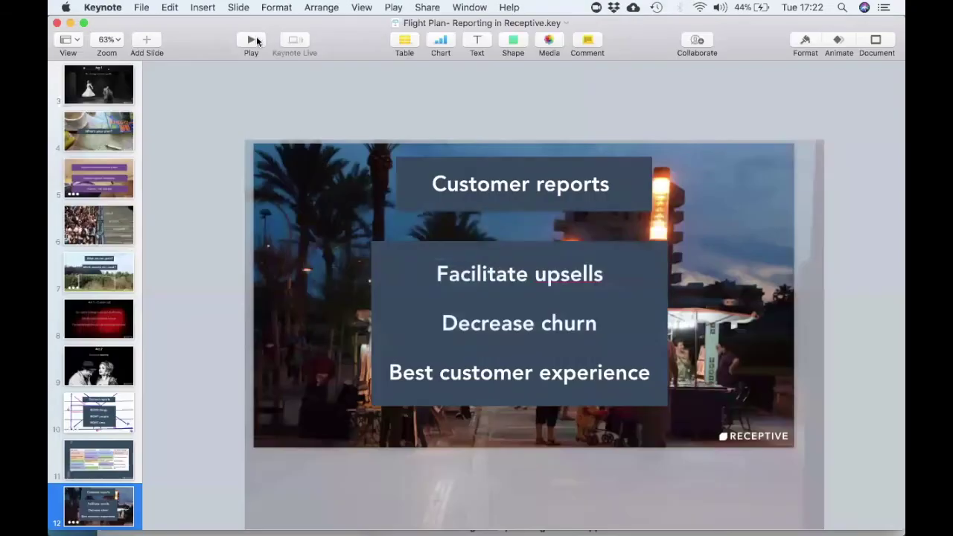
left_click(251, 40)
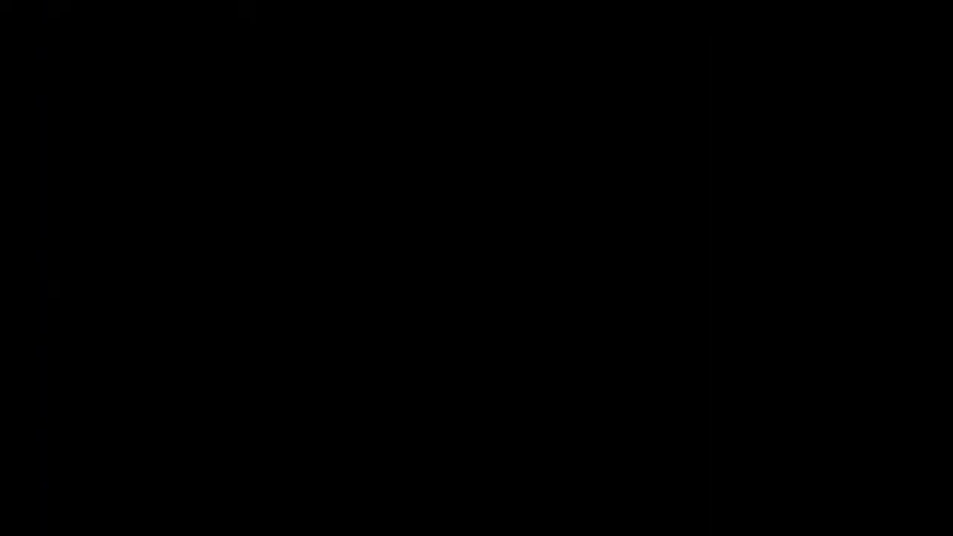